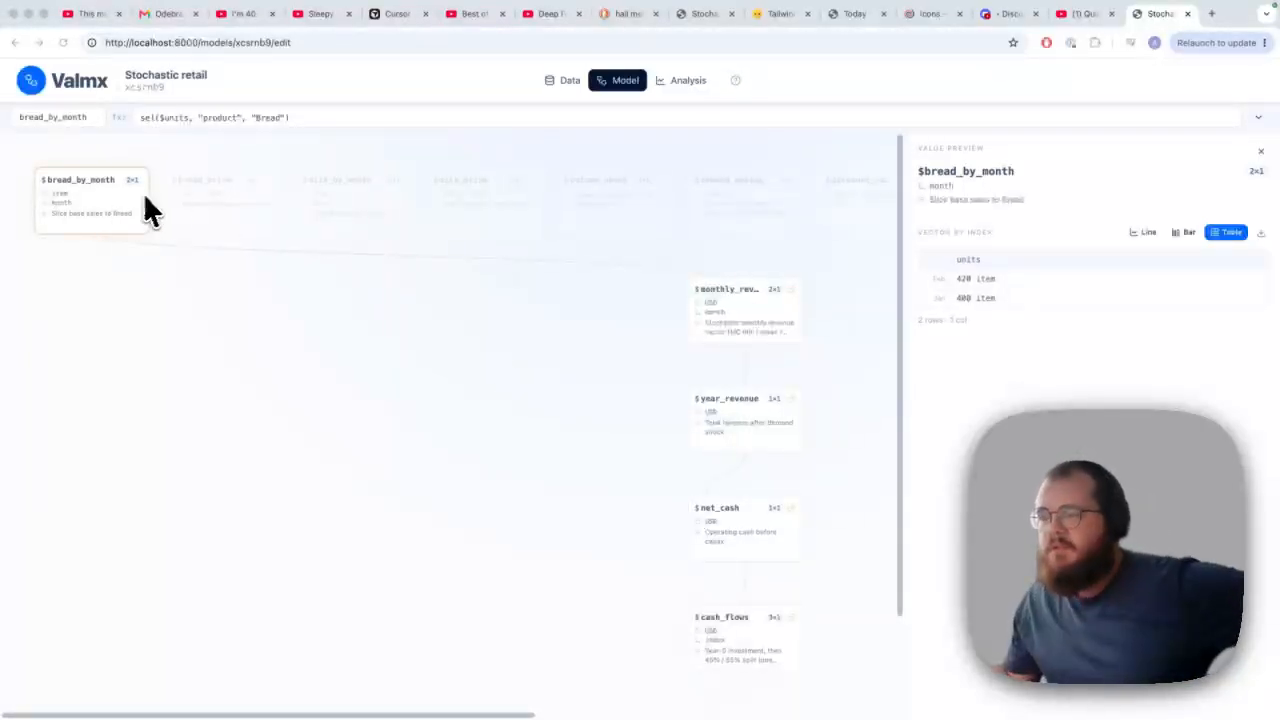
Inspect the formulas of the bread_price and milk_by_month nodes in the model graph
click(245, 201)
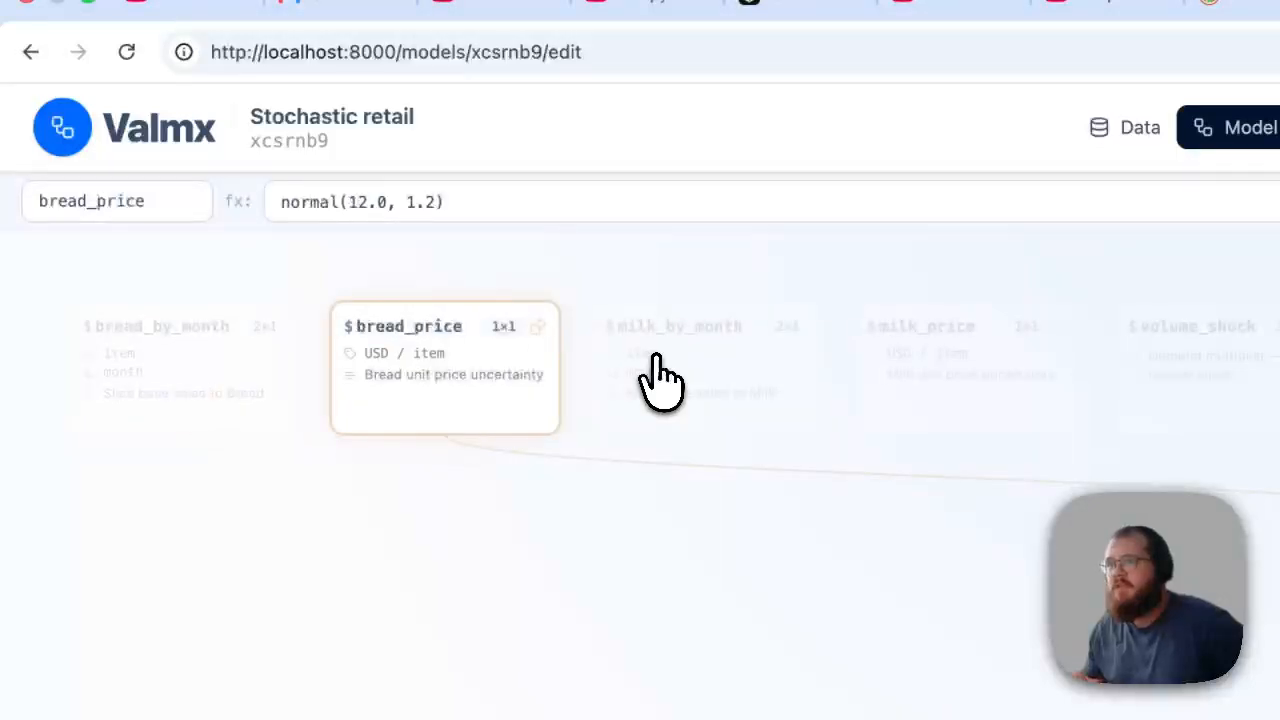
click(665, 382)
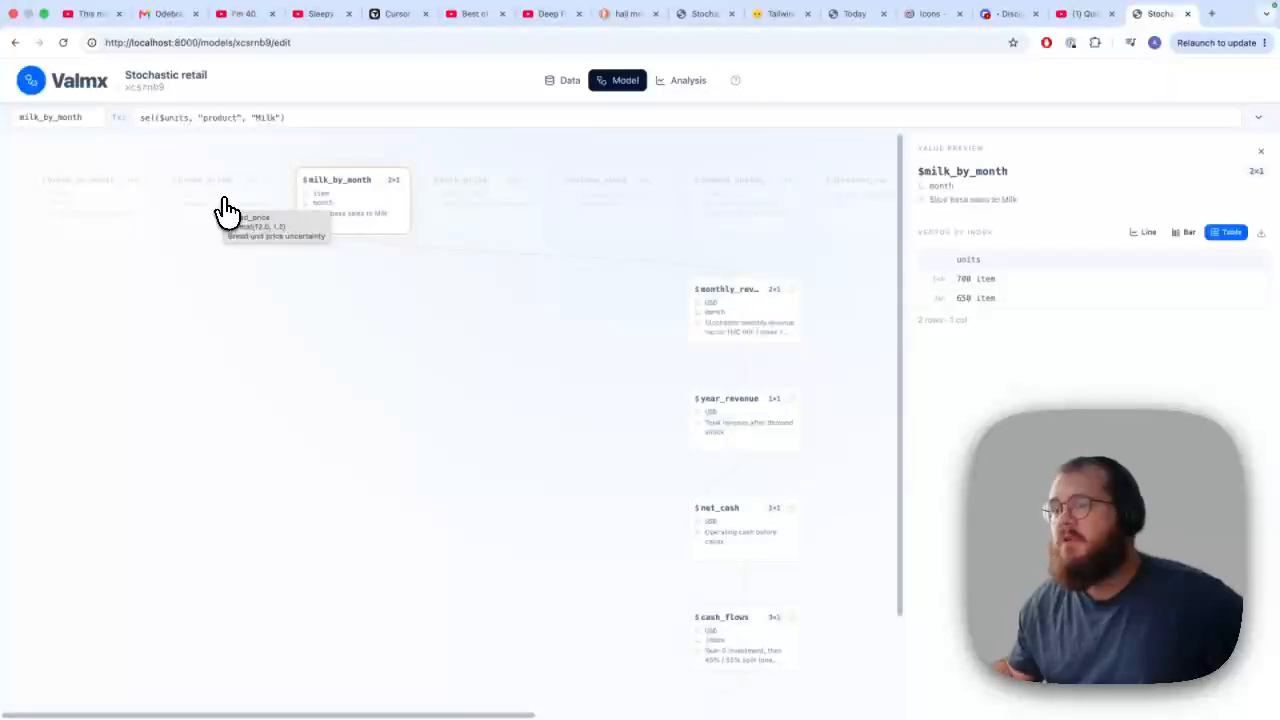
click(225, 207)
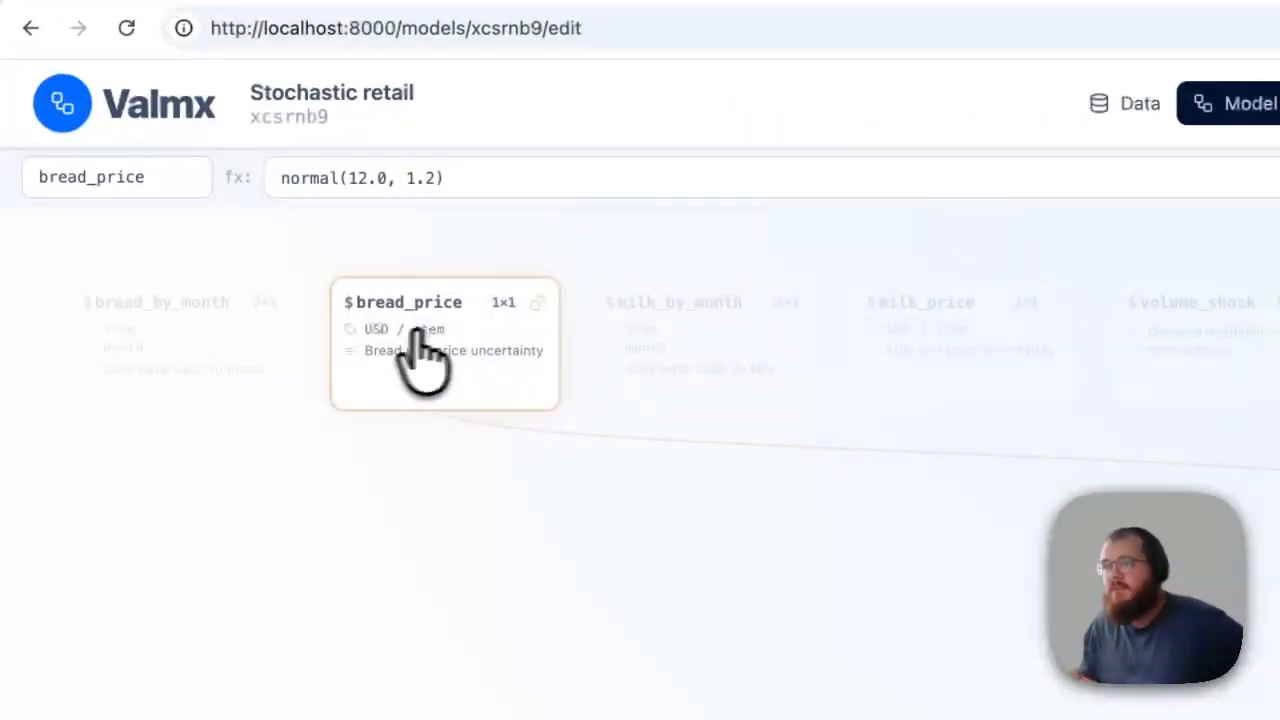
Select the bread_by_month node and view its value preview as a line chart, a bar chart and a table
click(80, 218)
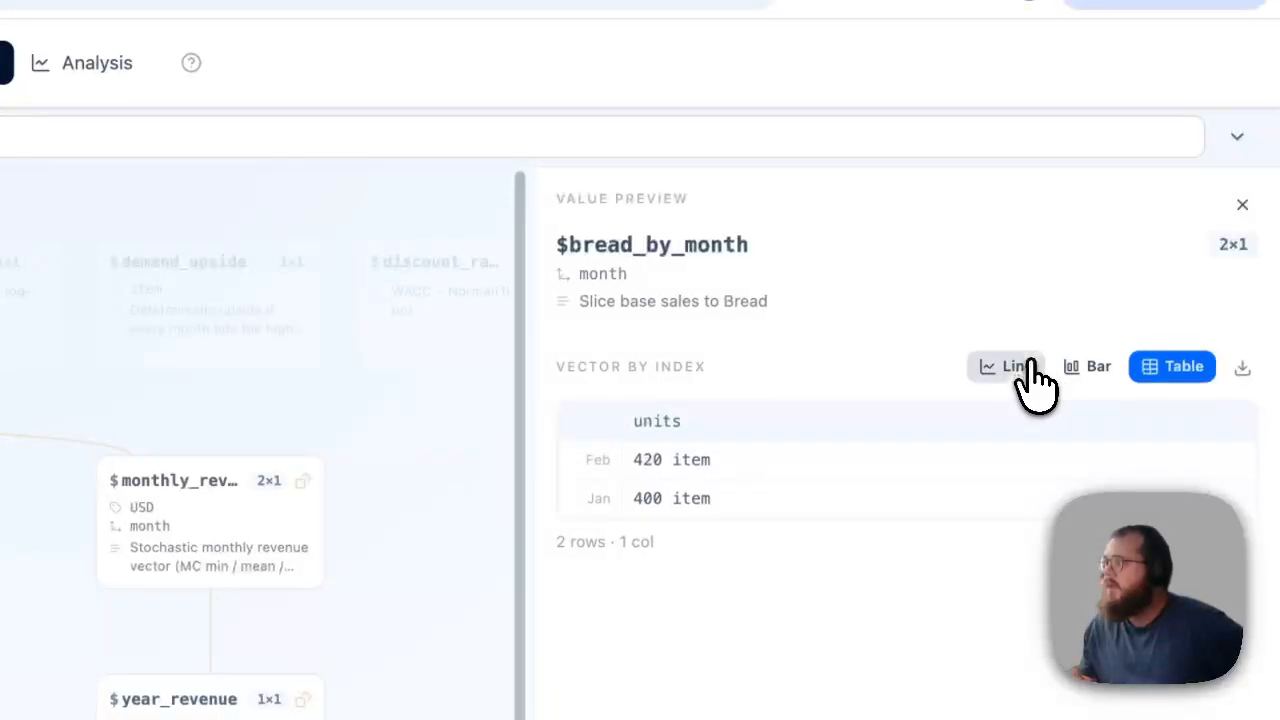
click(1052, 401)
click(1110, 403)
click(1170, 367)
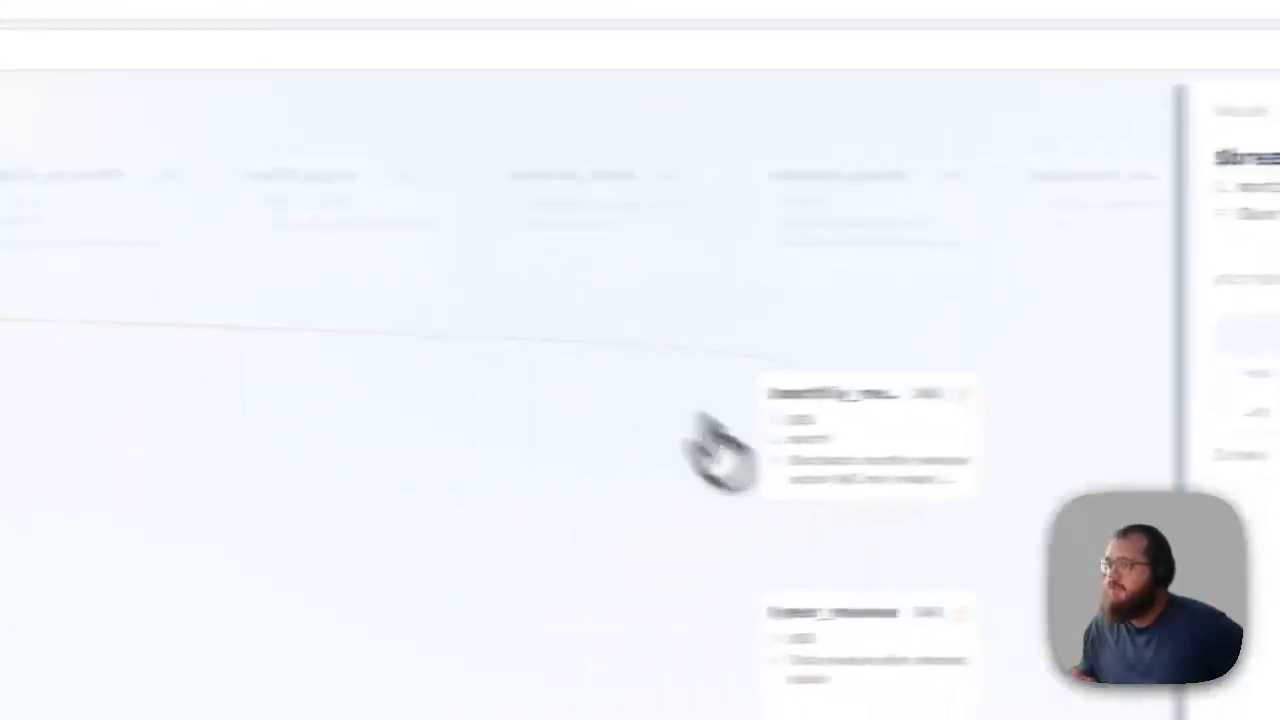
Select the monthly_revenue node and examine its formula and the nodes that feed it
click(948, 455)
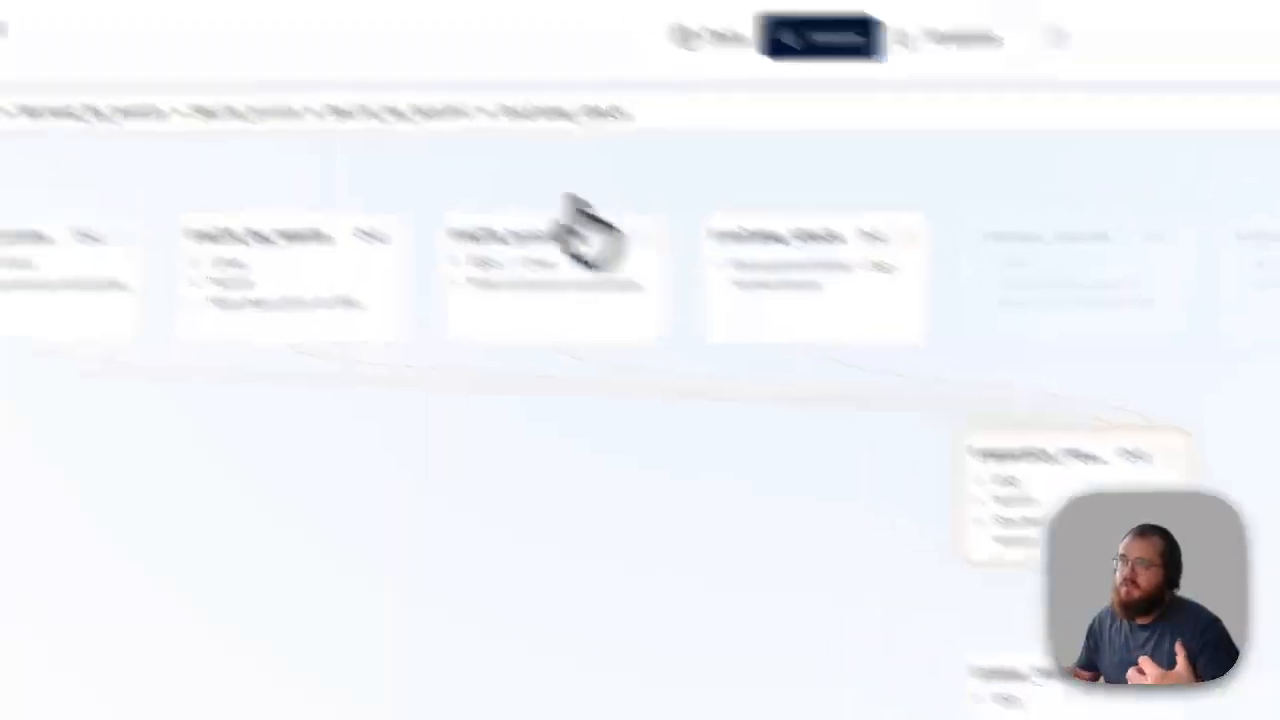
triple_click(413, 106)
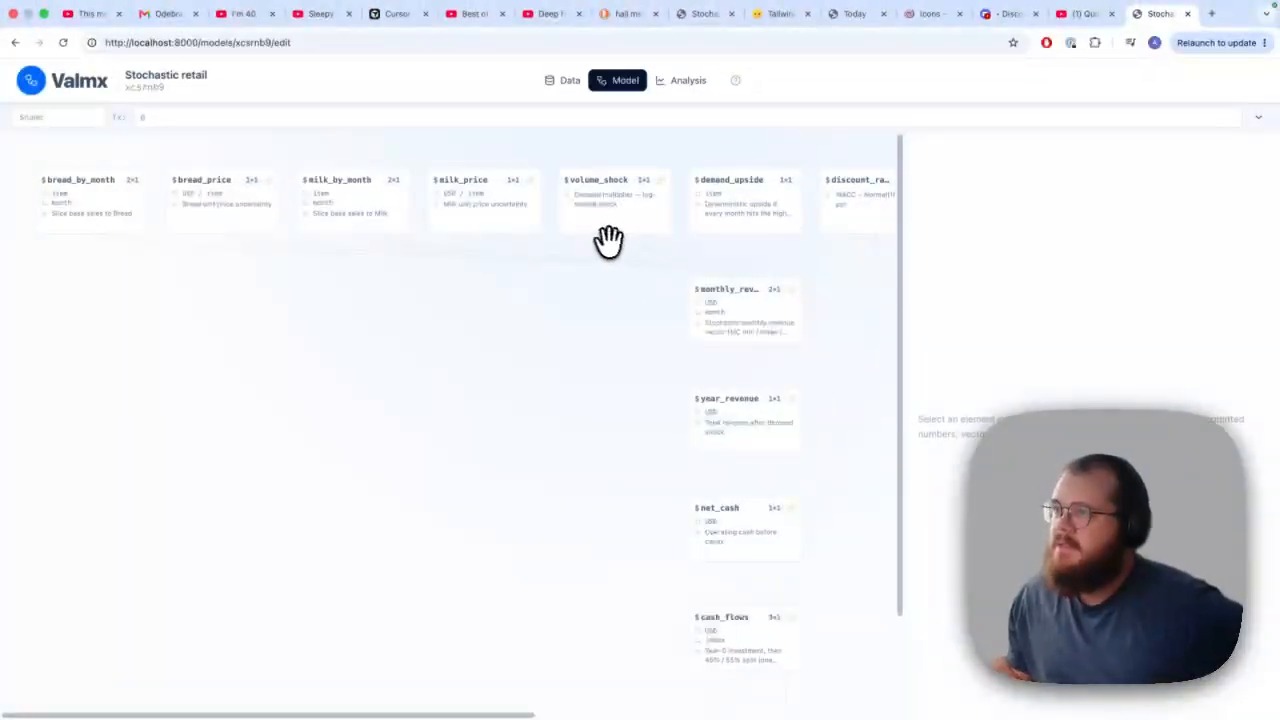
Reselect the bread_by_month node and show its values as a line chart and as a bar chart
click(109, 199)
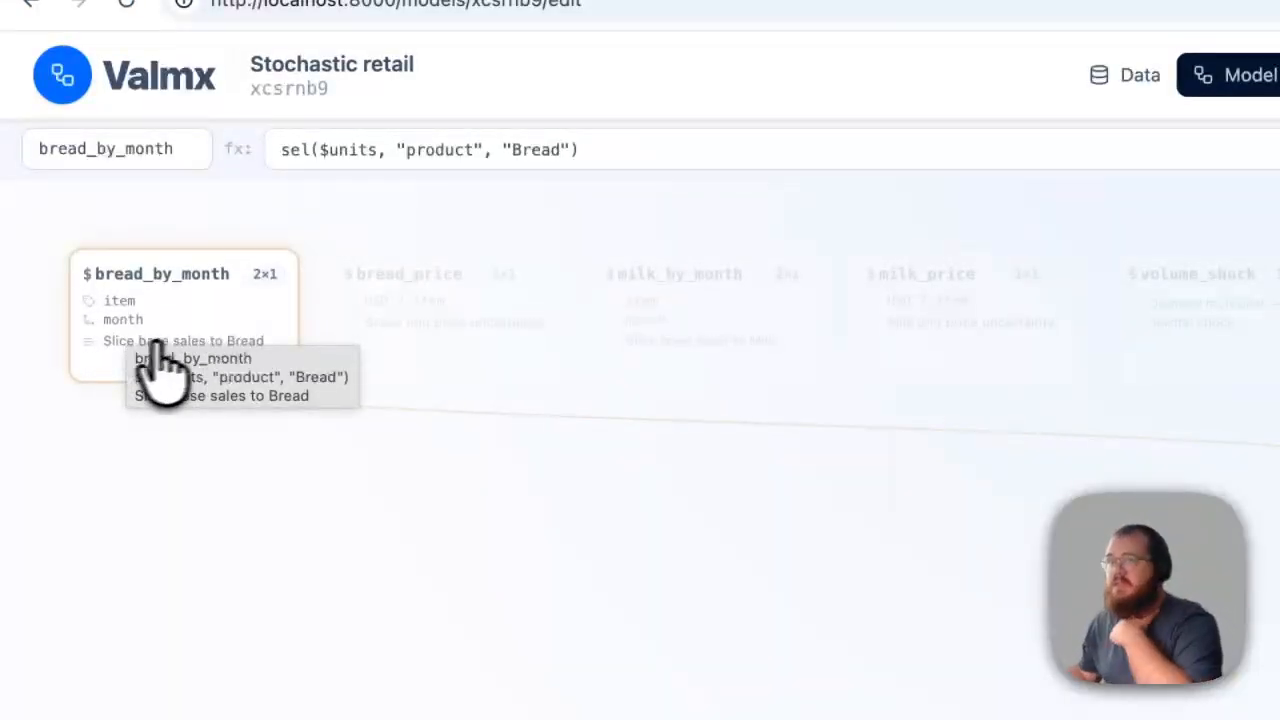
click(155, 343)
click(1020, 232)
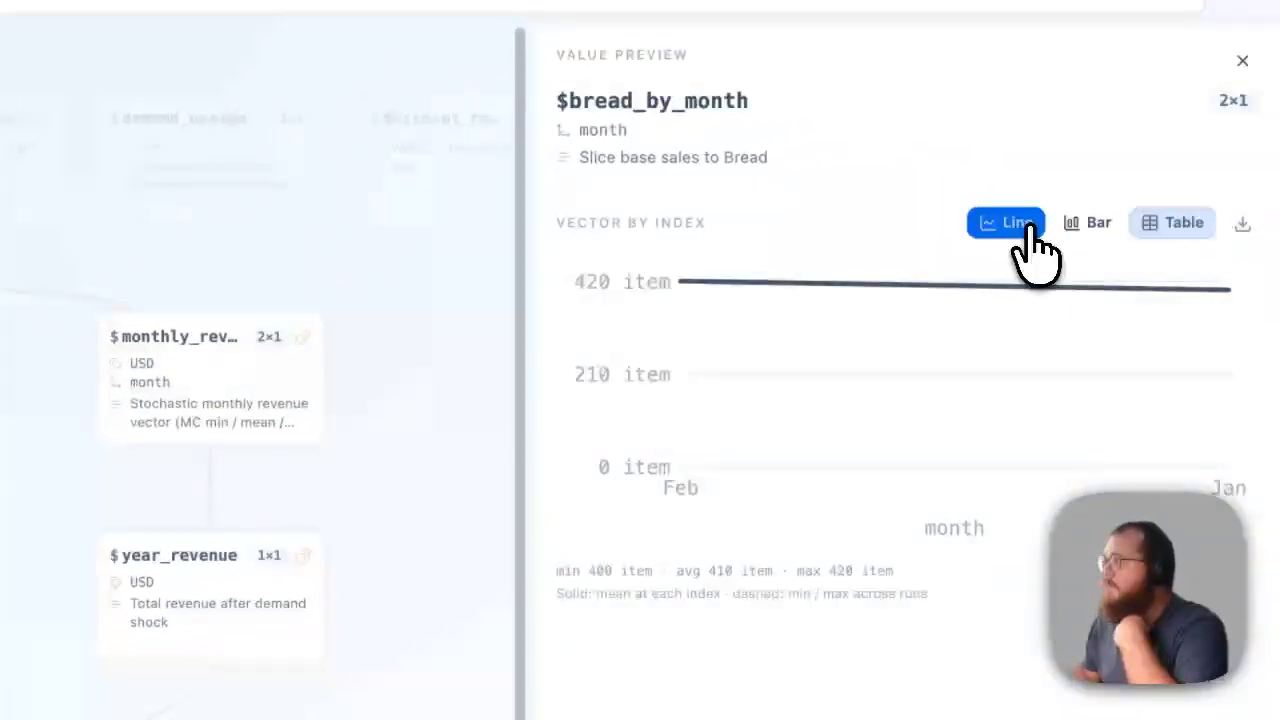
click(1099, 226)
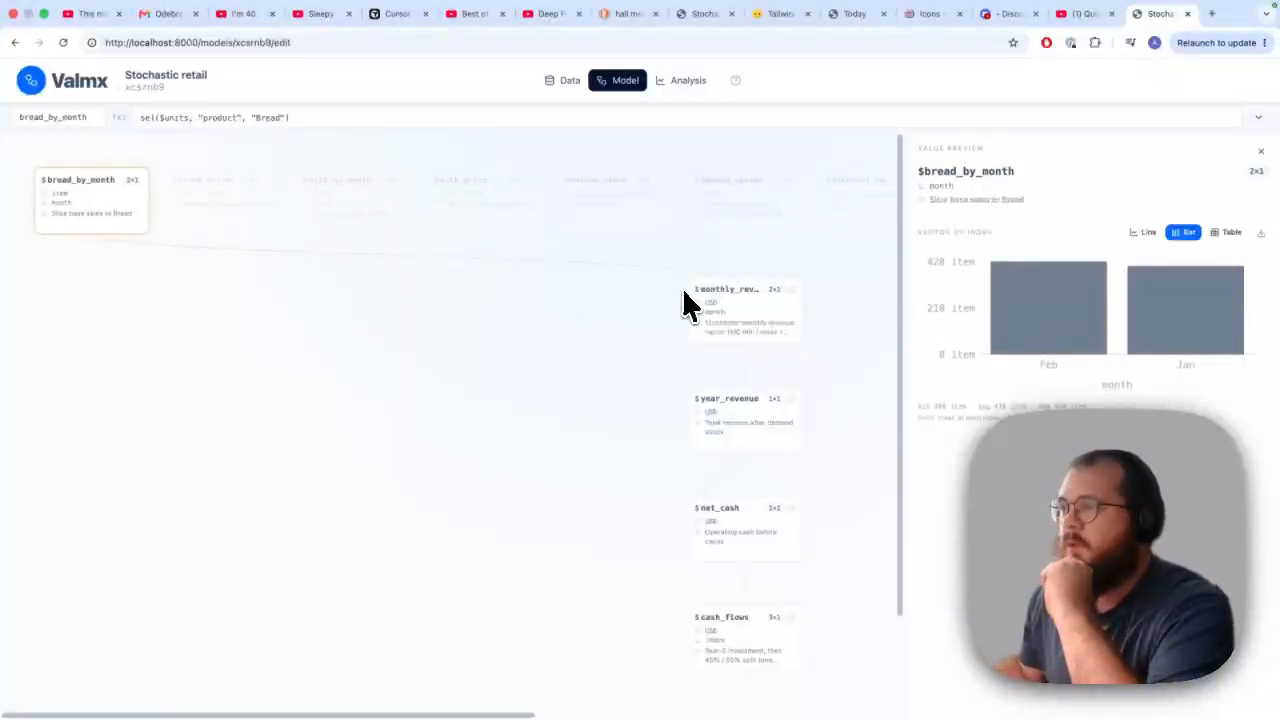
Show the monthly_revenue values as a table and examine the node's volume_shock input and formula
click(748, 312)
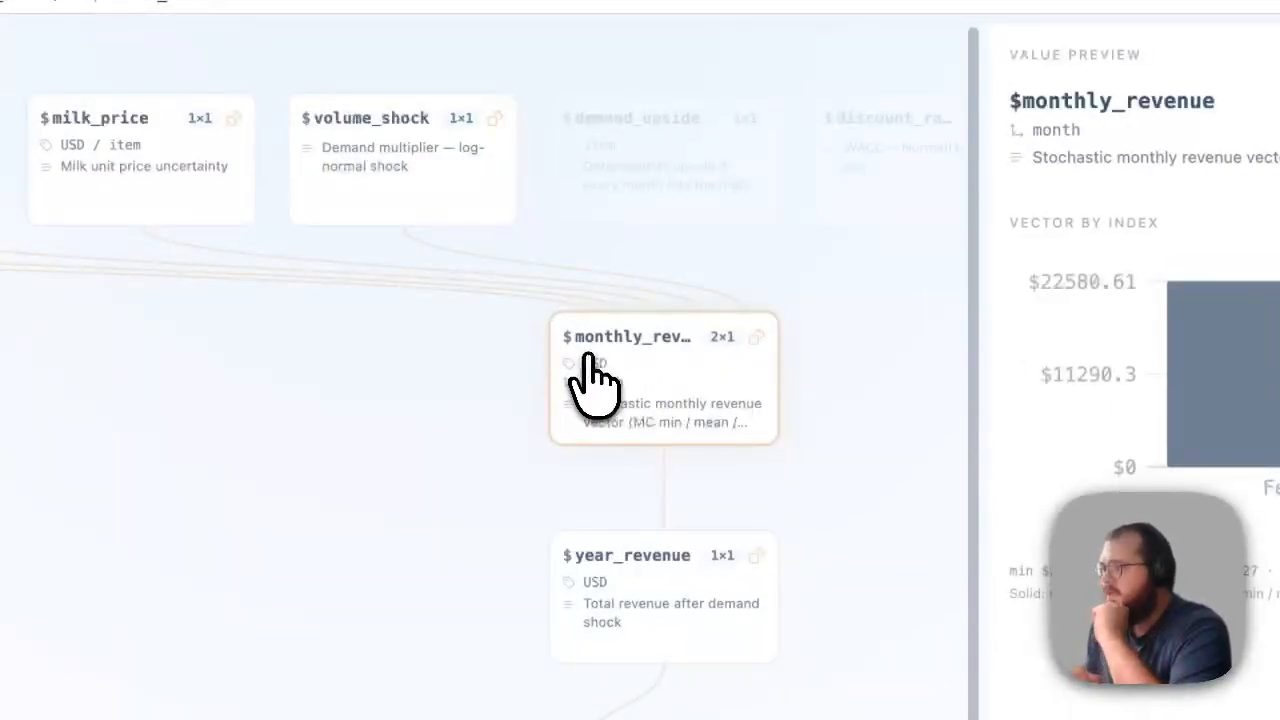
mouse_move(603, 387)
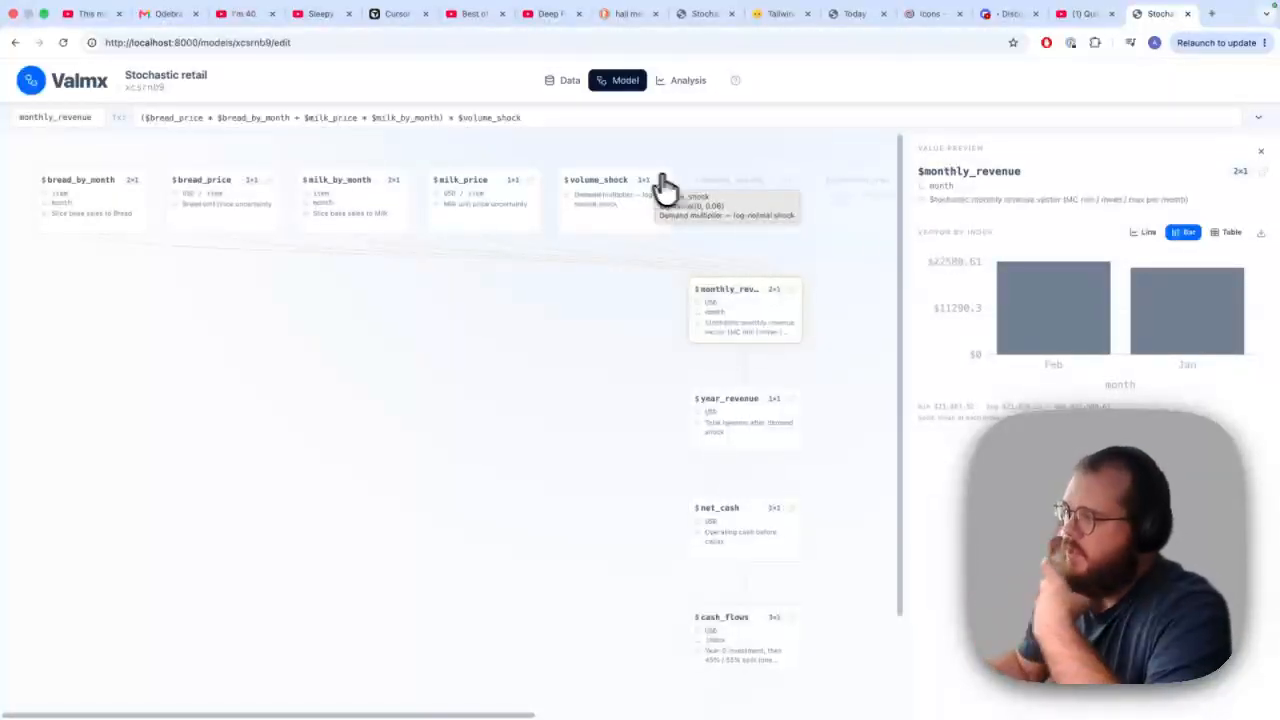
click(1226, 232)
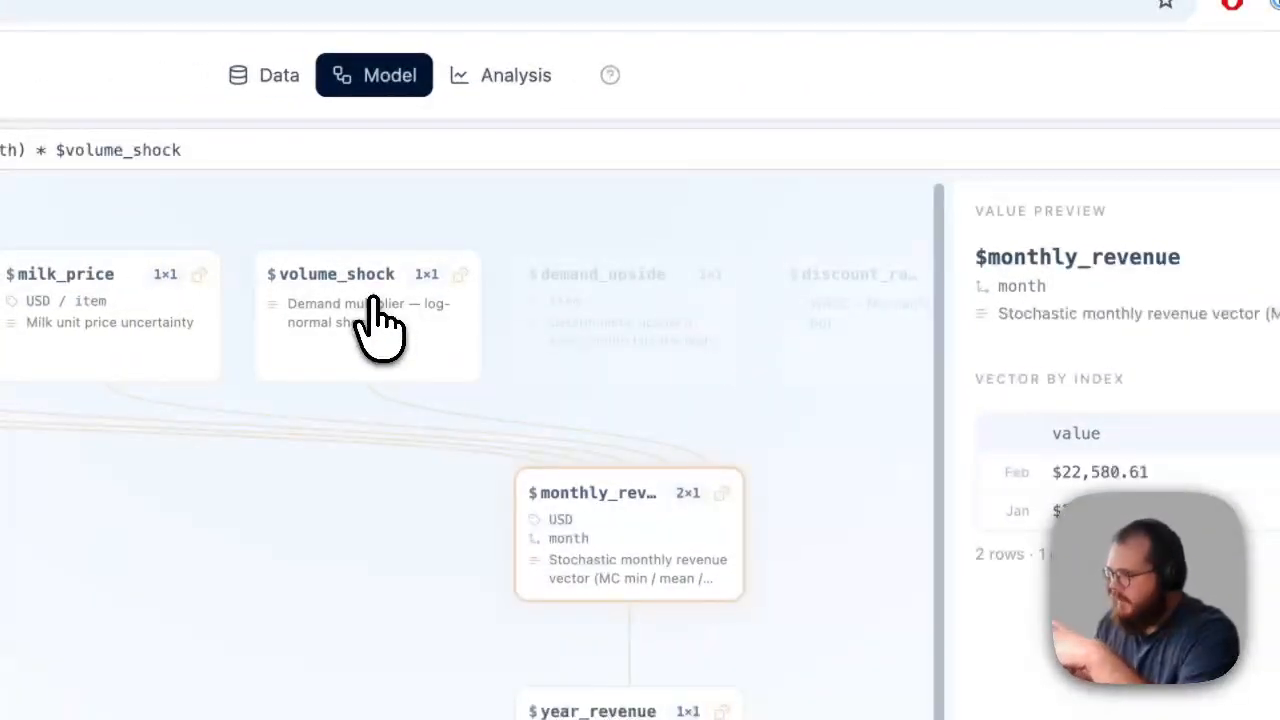
mouse_move(373, 300)
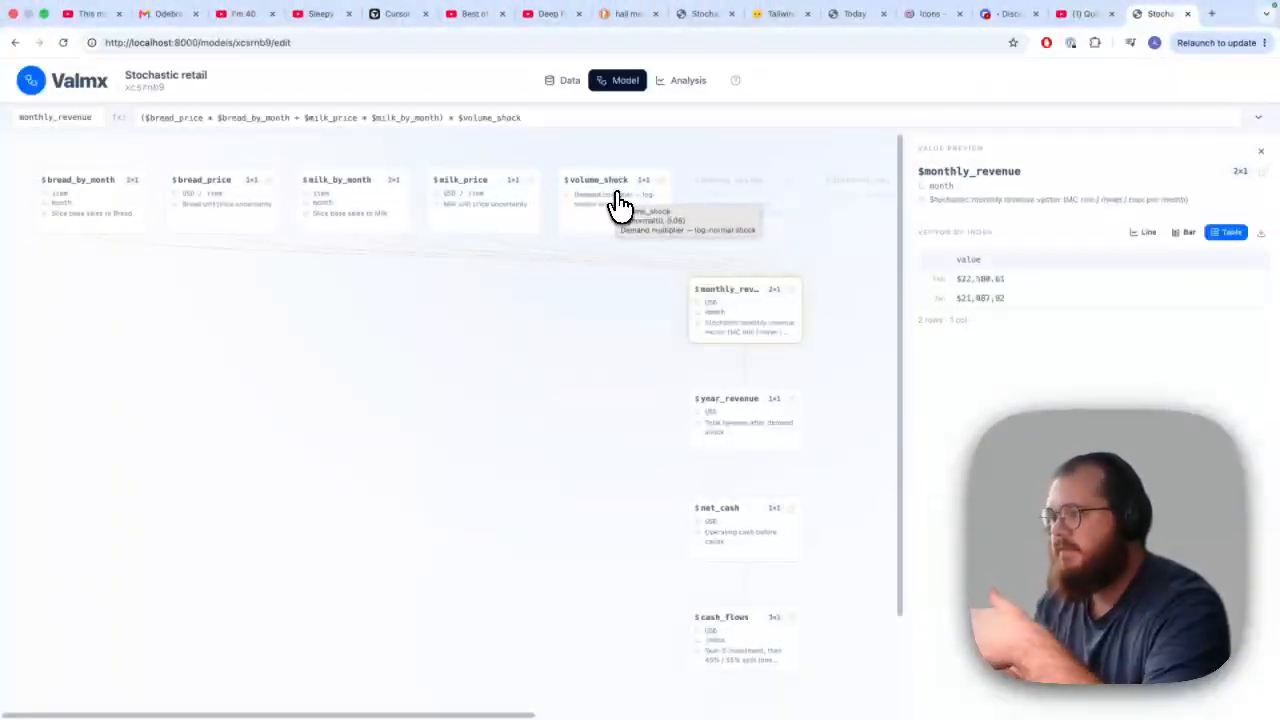
mouse_move(724, 345)
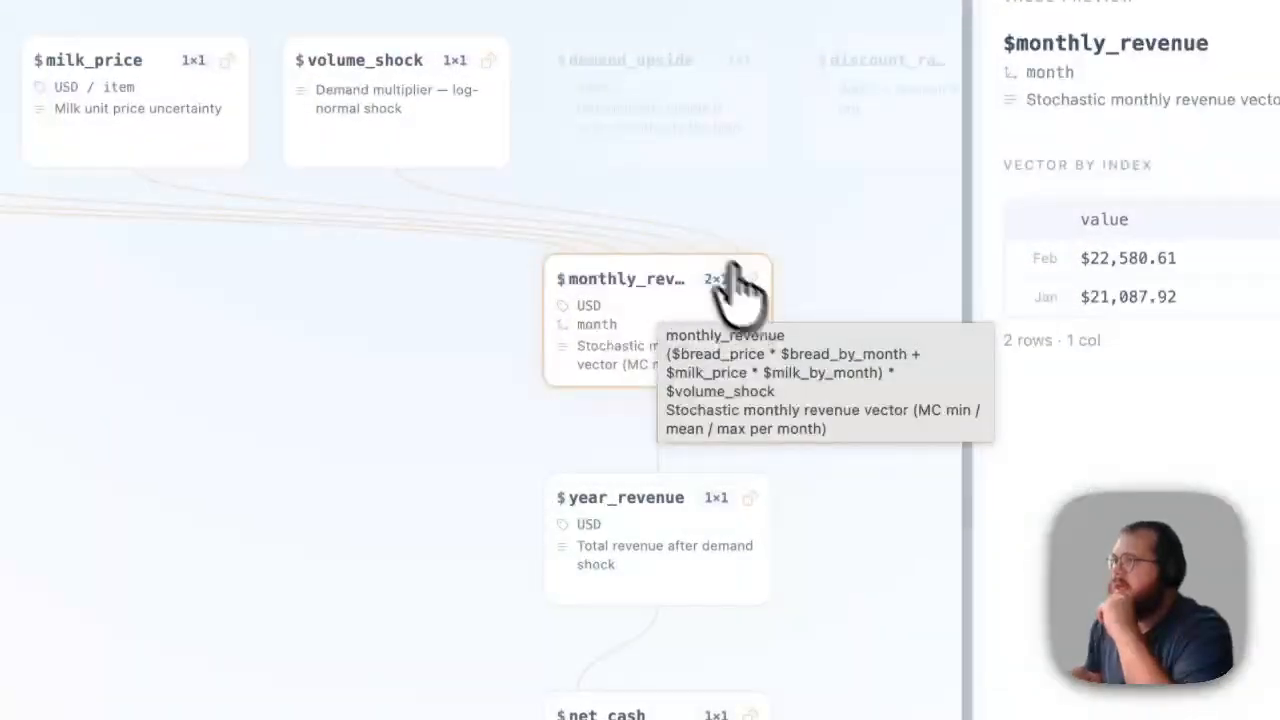
Open the model's Data page and review its sales, scenarios and tariff tables
mouse_move(480, 80)
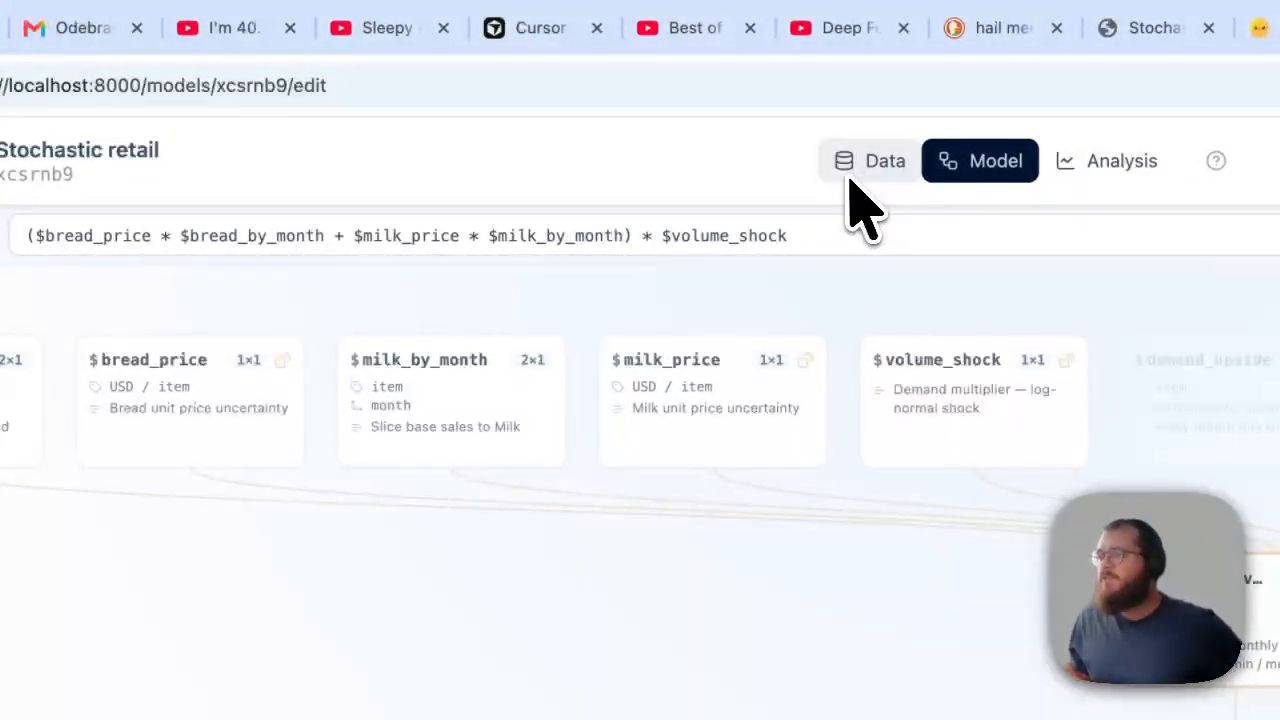
click(858, 172)
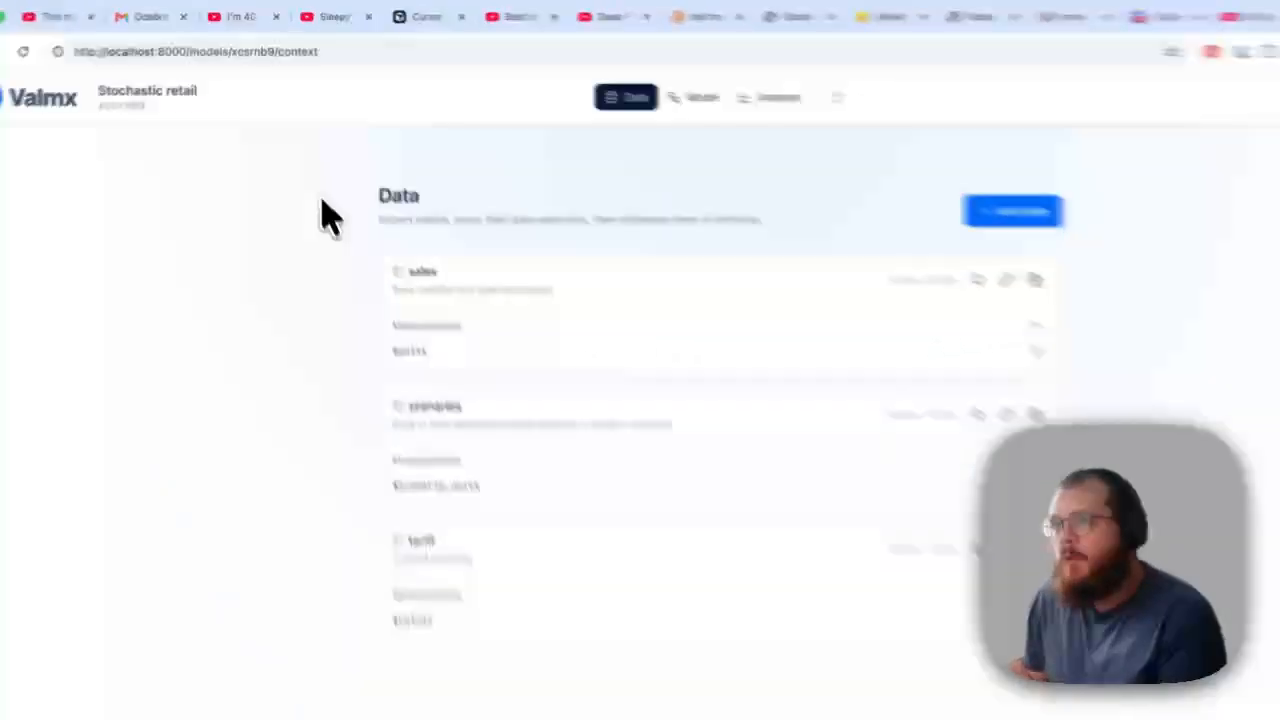
drag(320, 195, 980, 560)
click(980, 560)
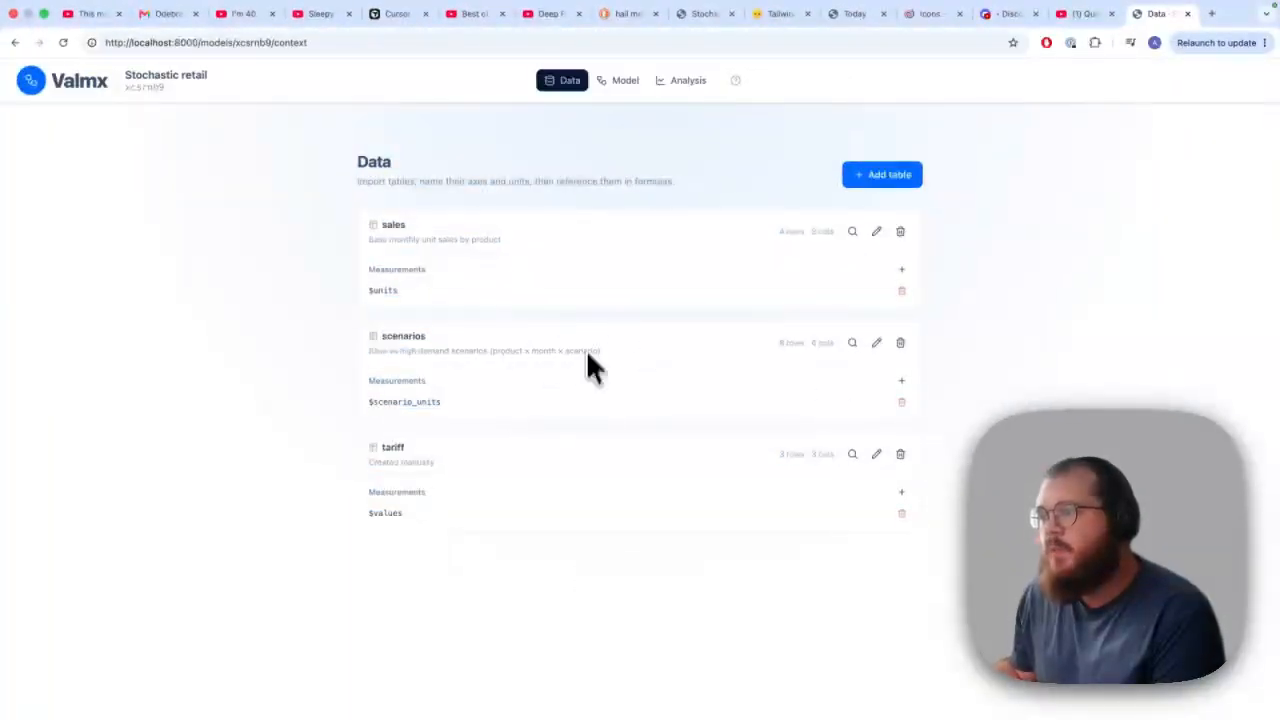
triple_click(145, 78)
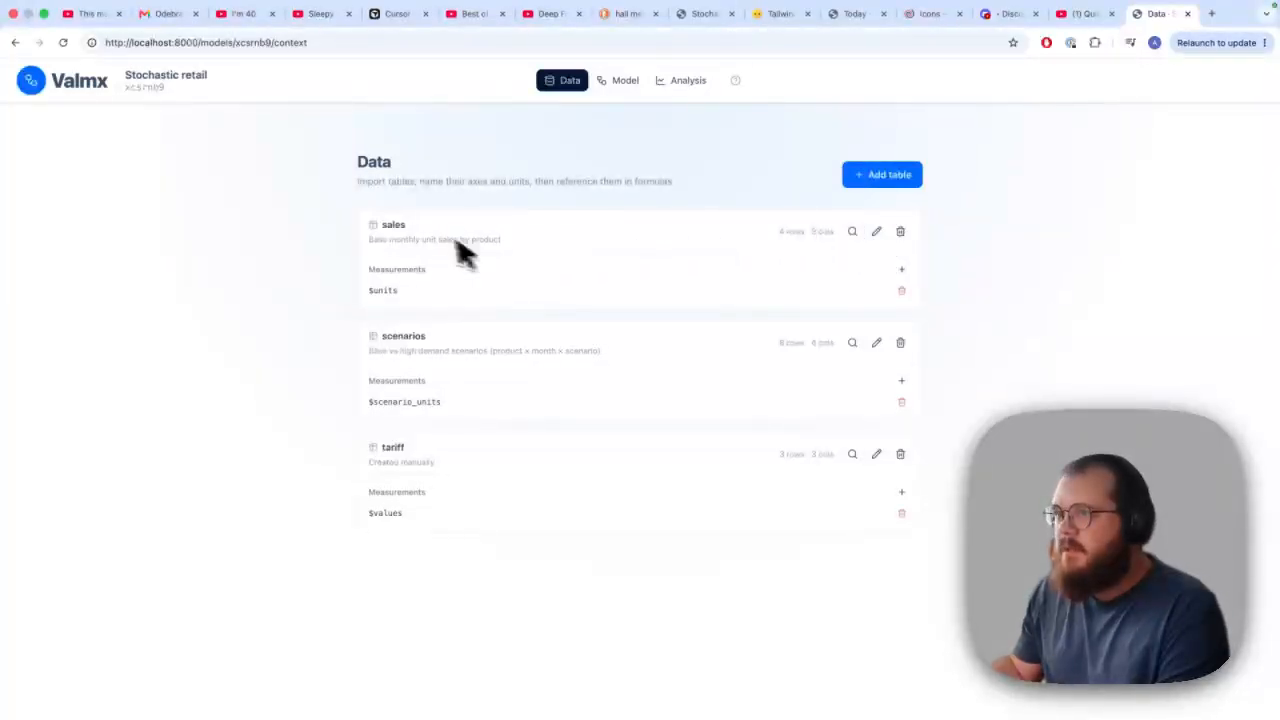
Preview the sales table, examine its product, month and units rows, and close the preview
drag(407, 226, 358, 222)
click(430, 222)
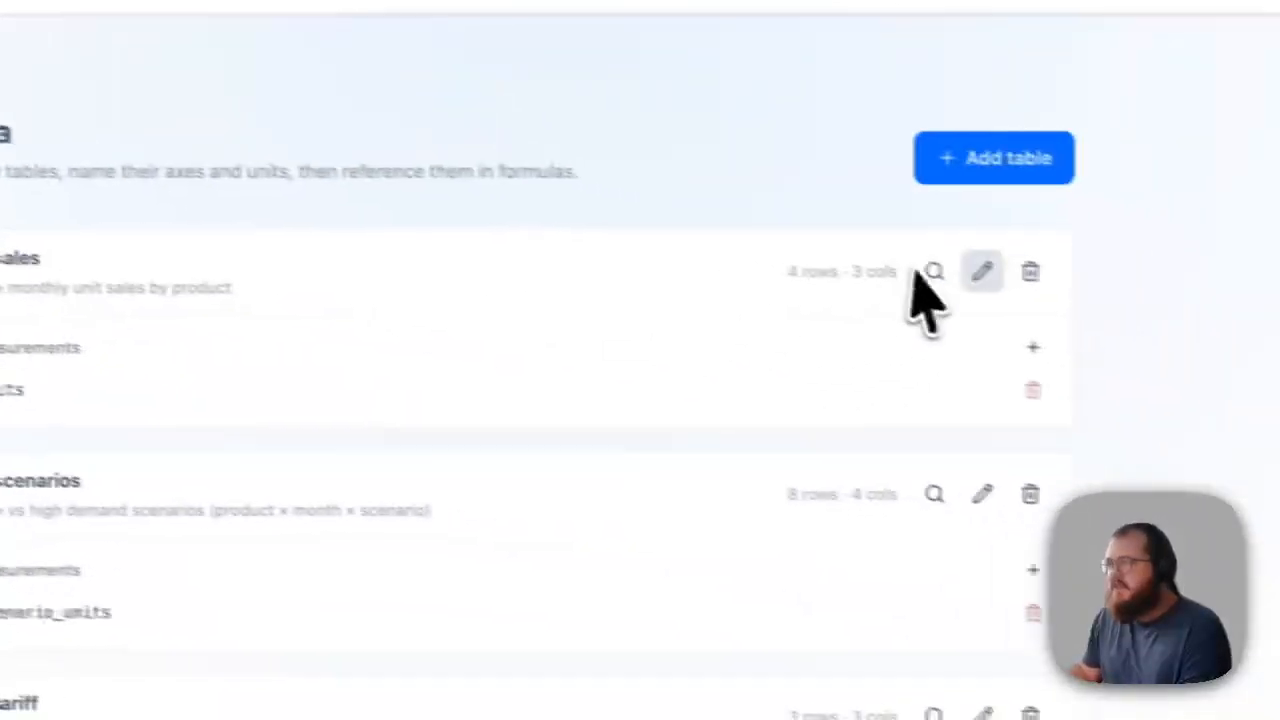
click(932, 272)
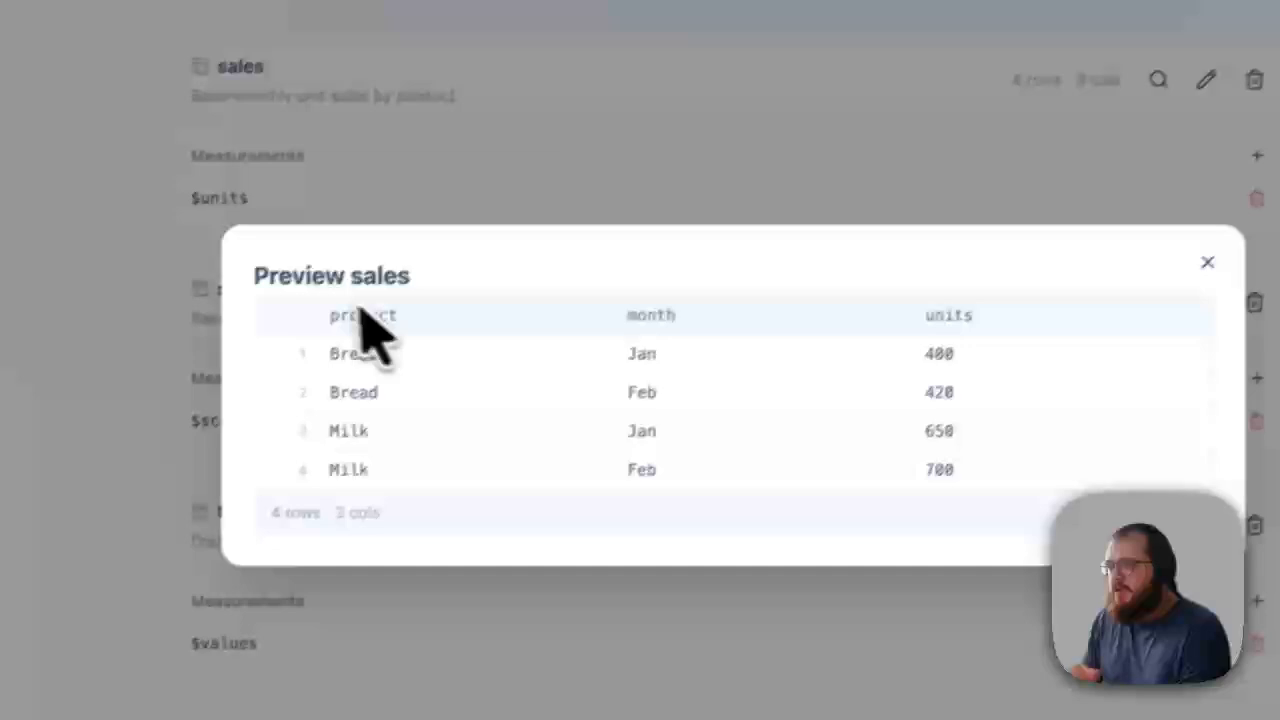
drag(362, 310, 890, 550)
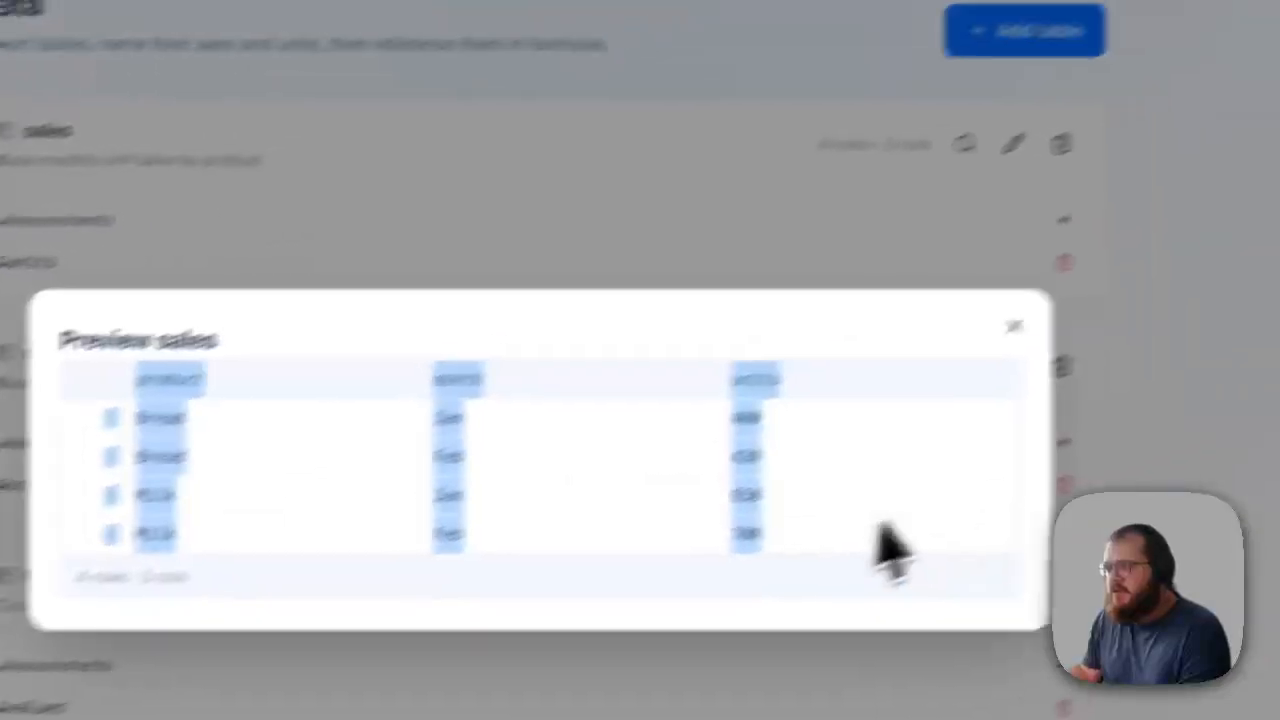
click(958, 440)
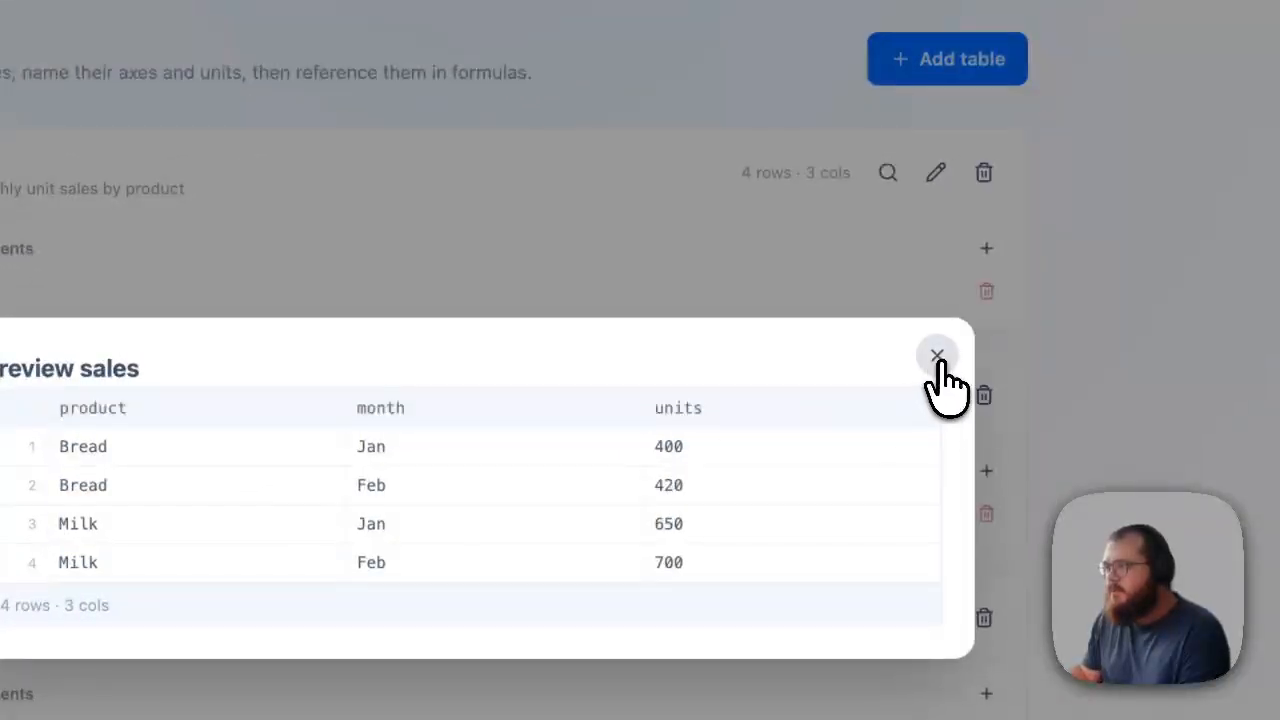
click(937, 357)
Open the sales table for editing and examine its name and description
click(935, 173)
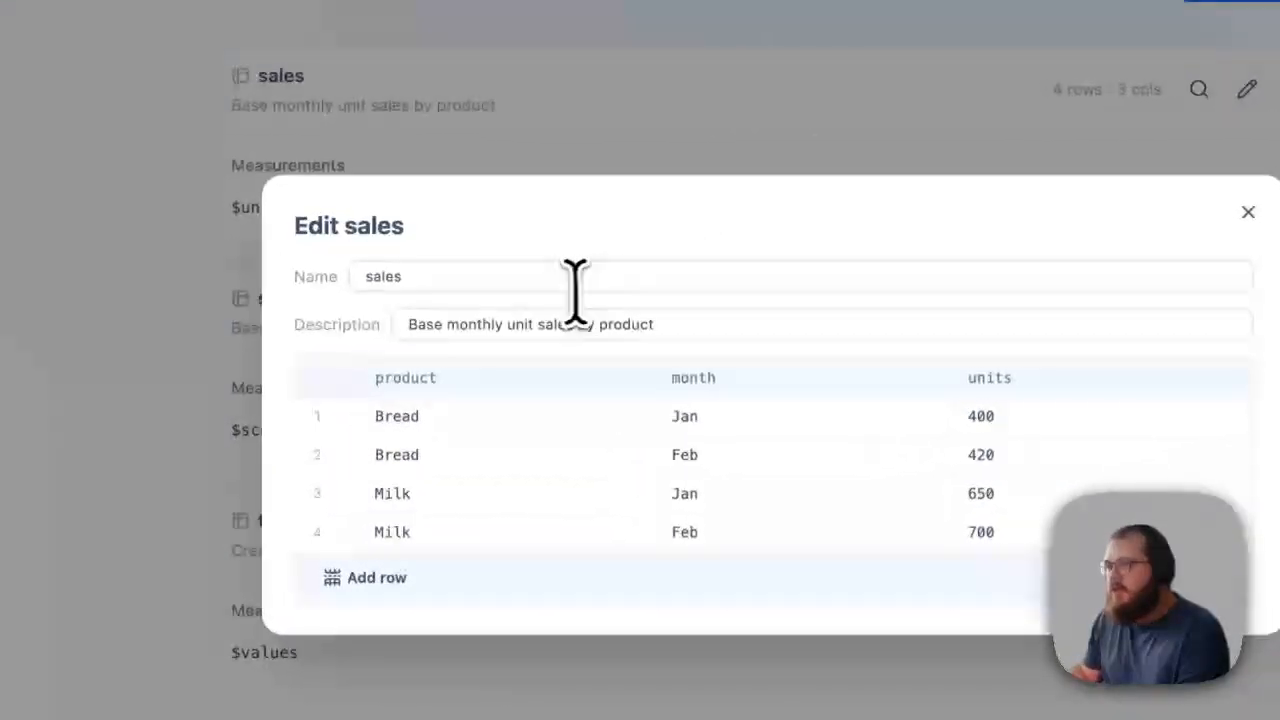
click(158, 330)
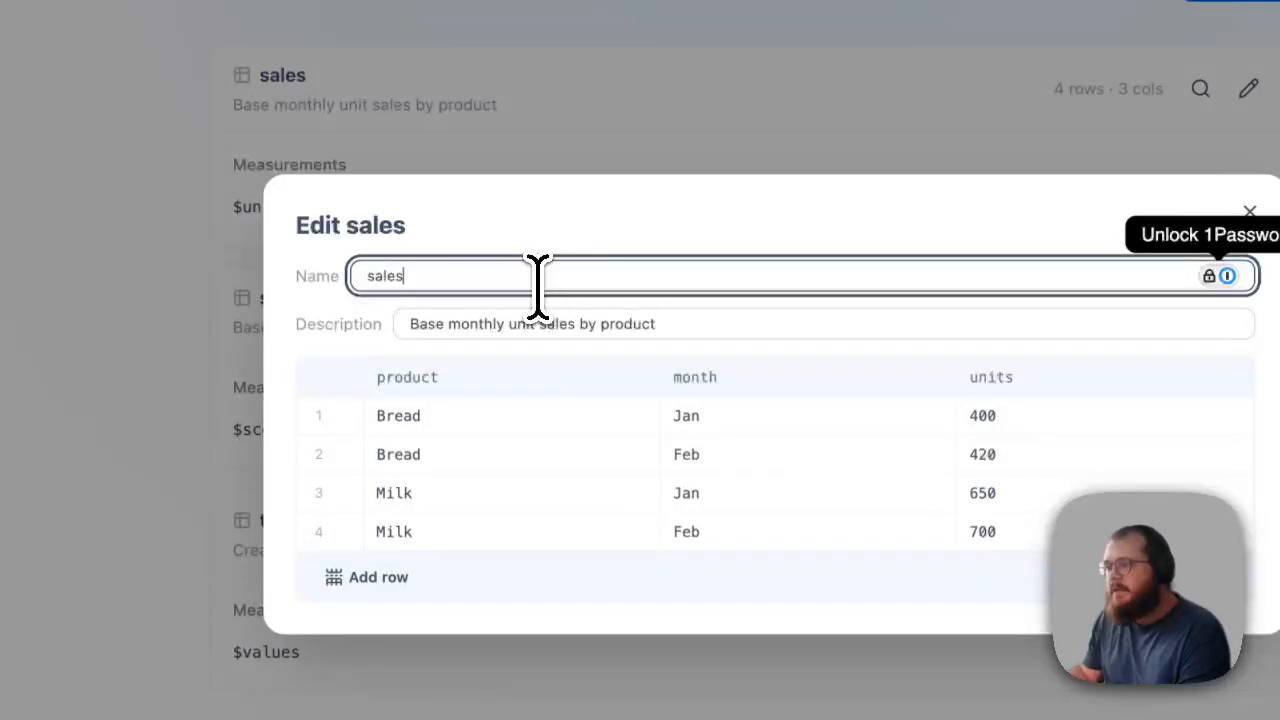
drag(538, 287, 366, 271)
drag(666, 318, 407, 325)
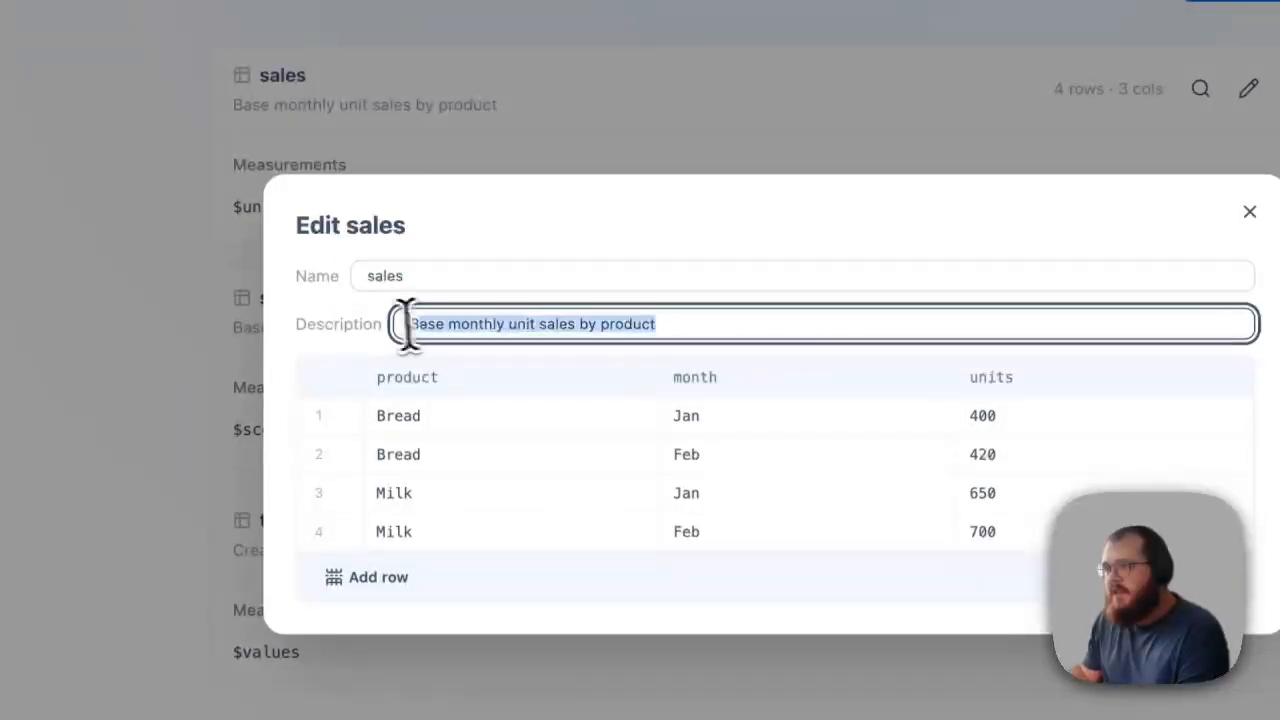
click(546, 320)
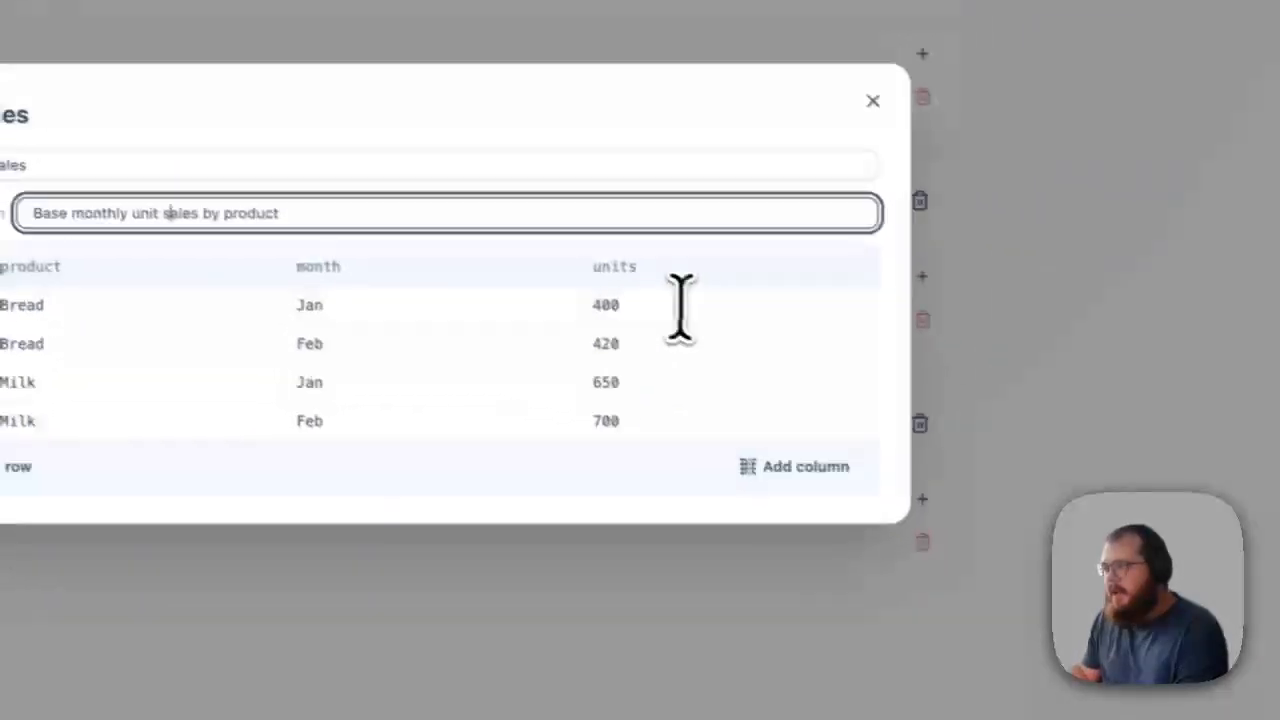
Try 420 as Bread's January units in the sales table, restore the value to 400 and close the editor
click(1058, 414)
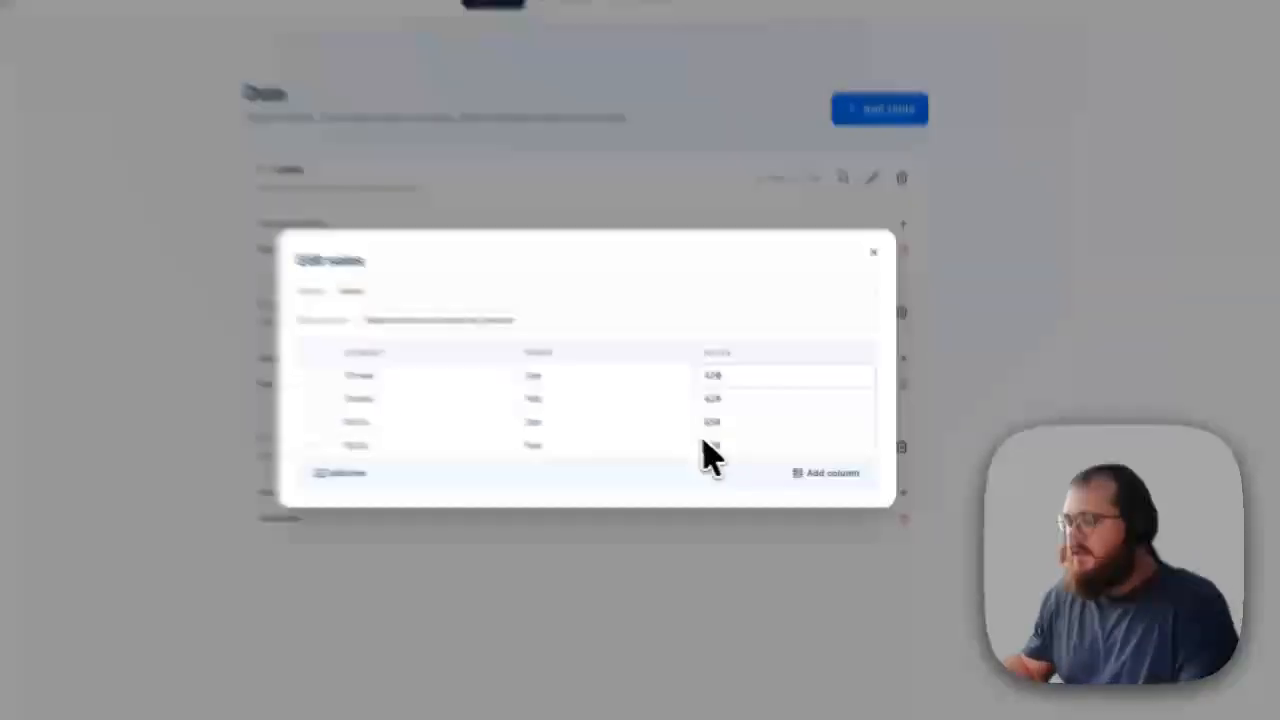
key(BackSpace)
key(BackSpace)
text(00)
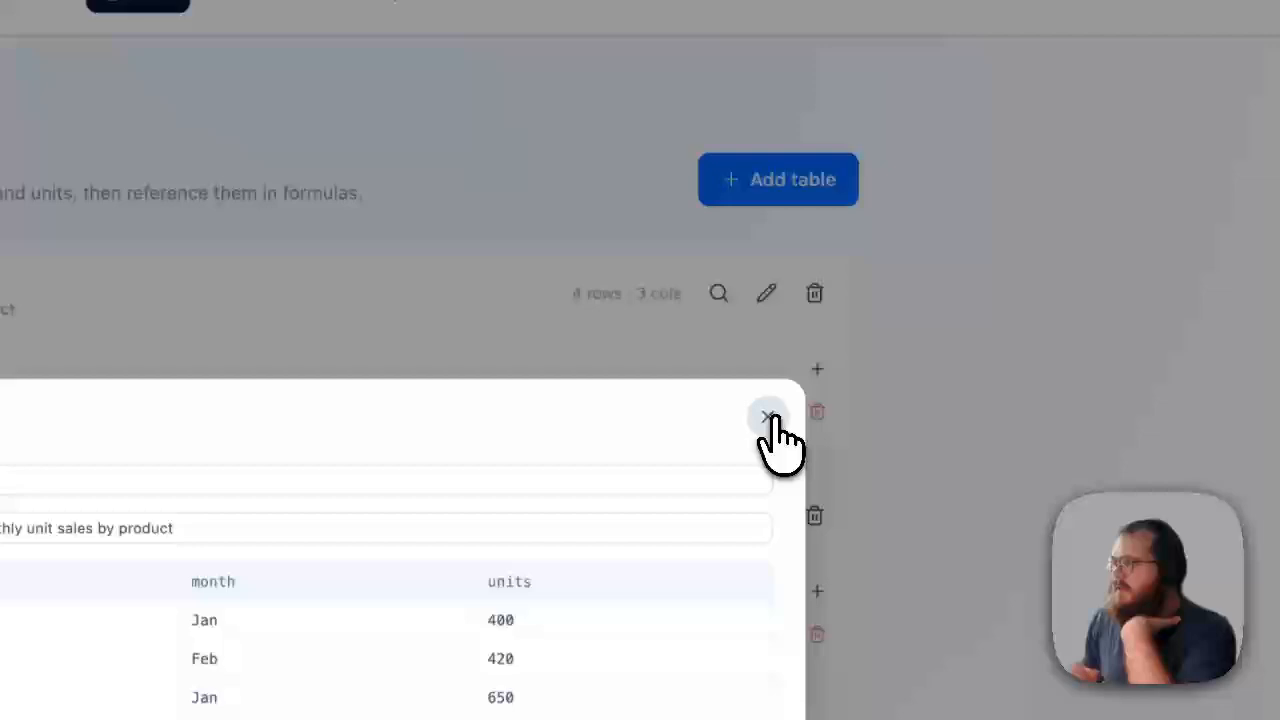
click(877, 293)
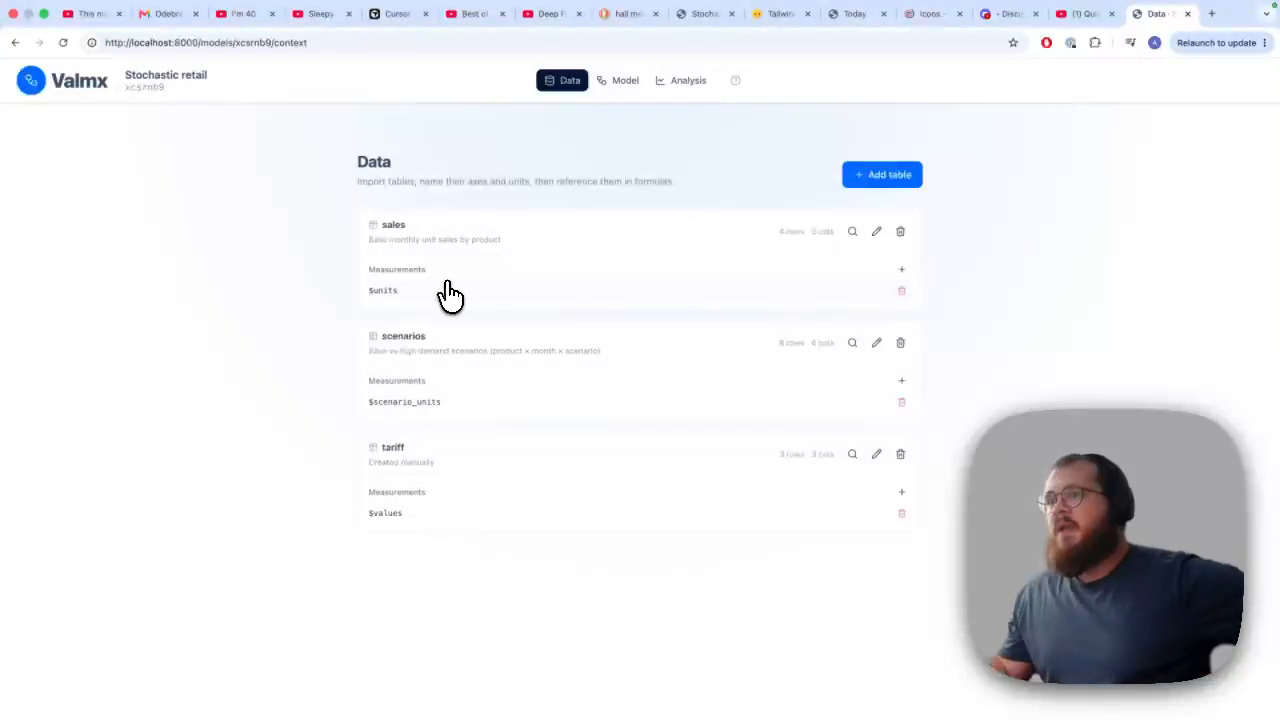
Open the sales table's $units measurement and view its series preview as a bar chart and a table
click(452, 293)
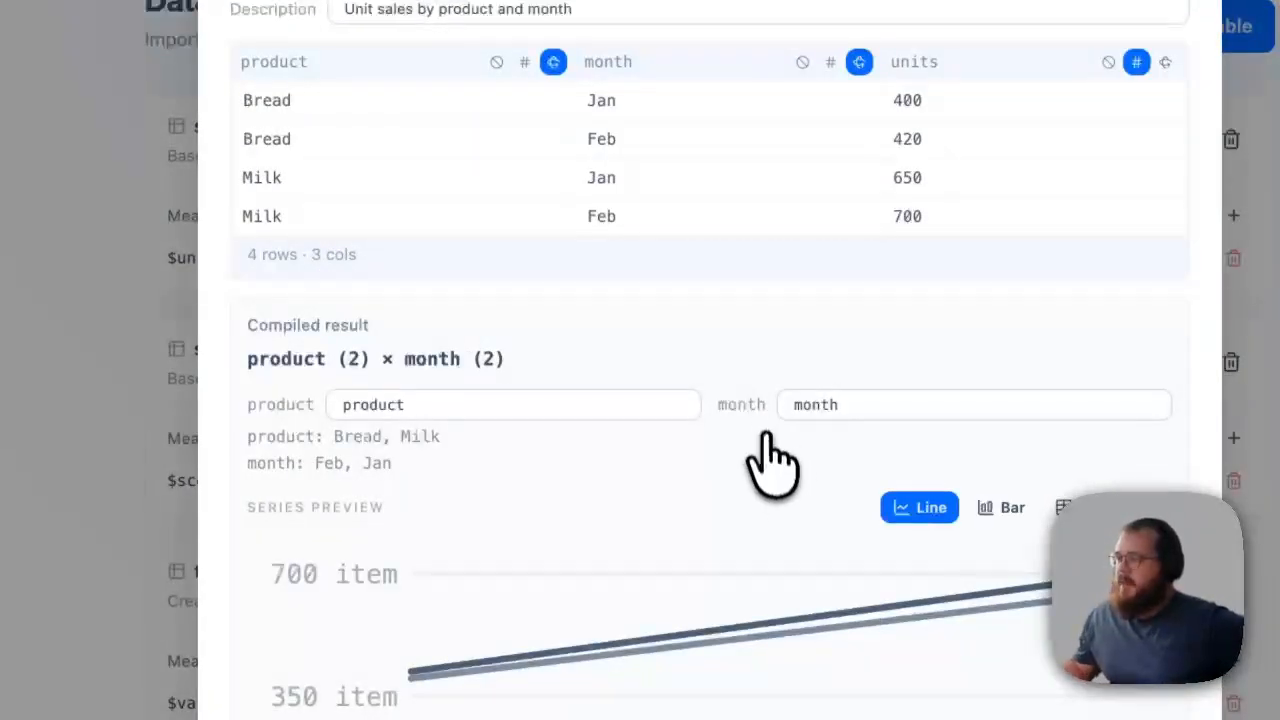
click(998, 508)
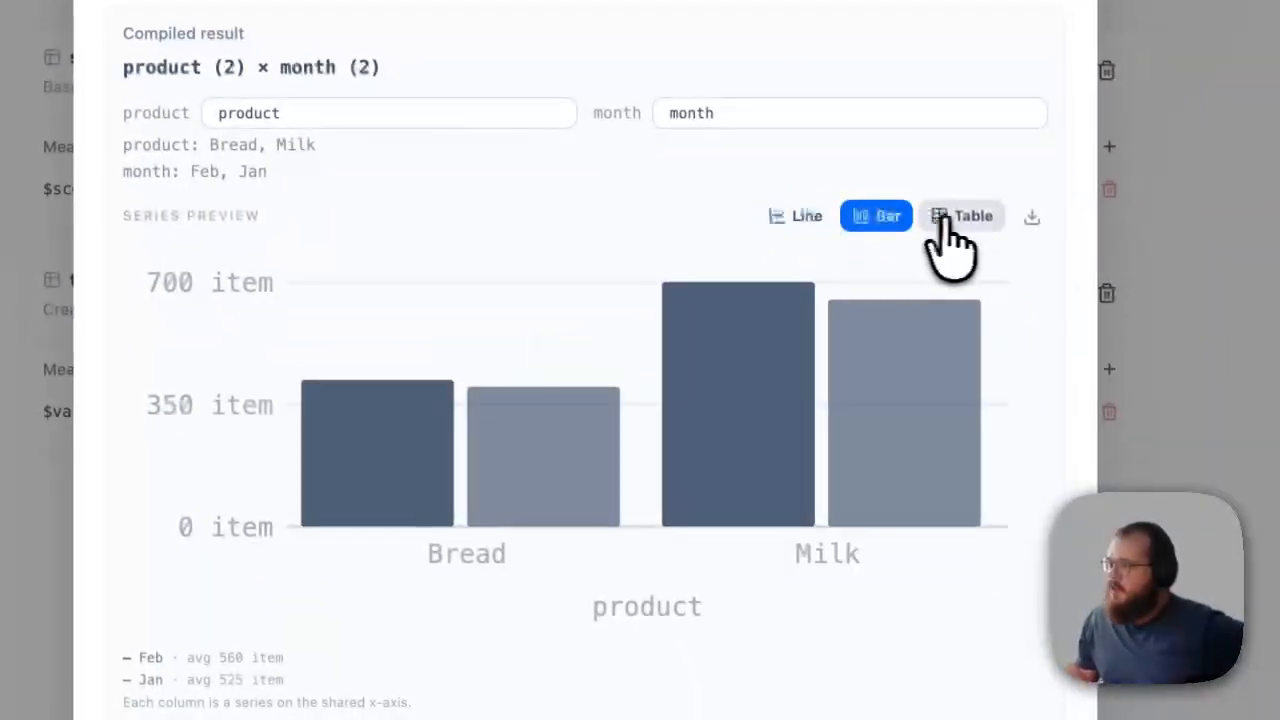
click(950, 236)
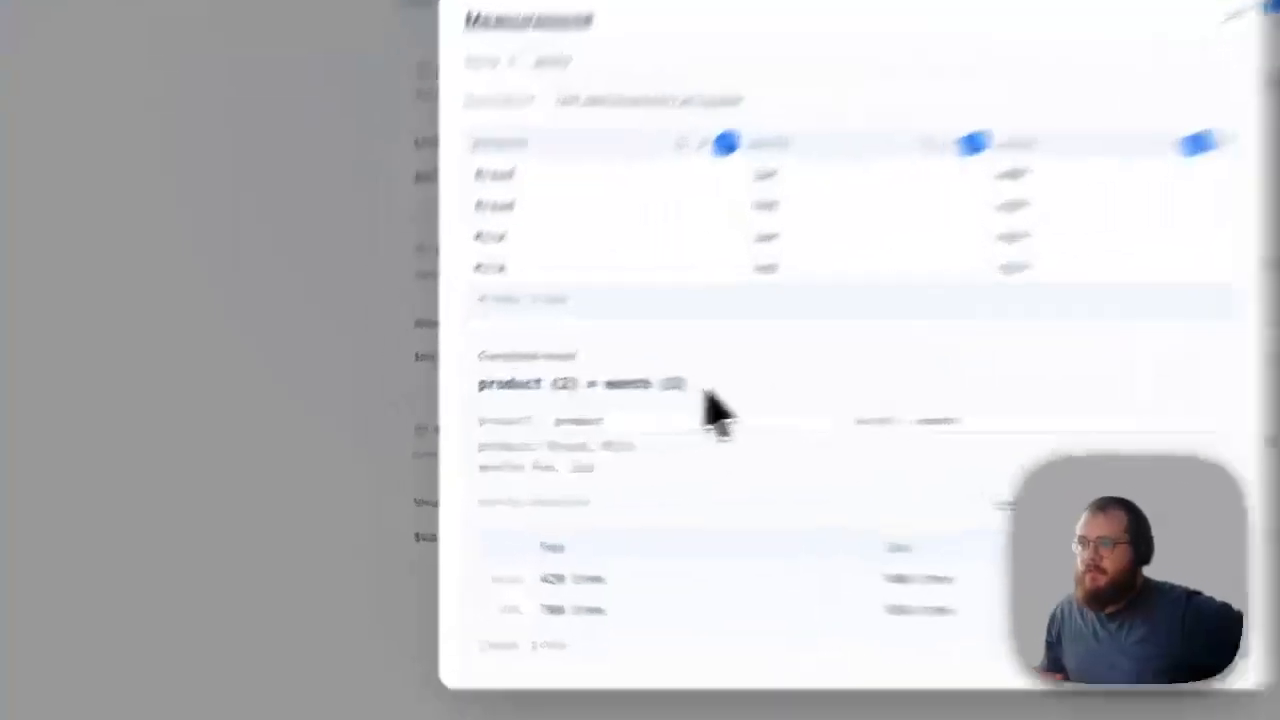
Examine the measurement's compiled product × month dimensions and the values in its series preview table
drag(702, 388, 442, 380)
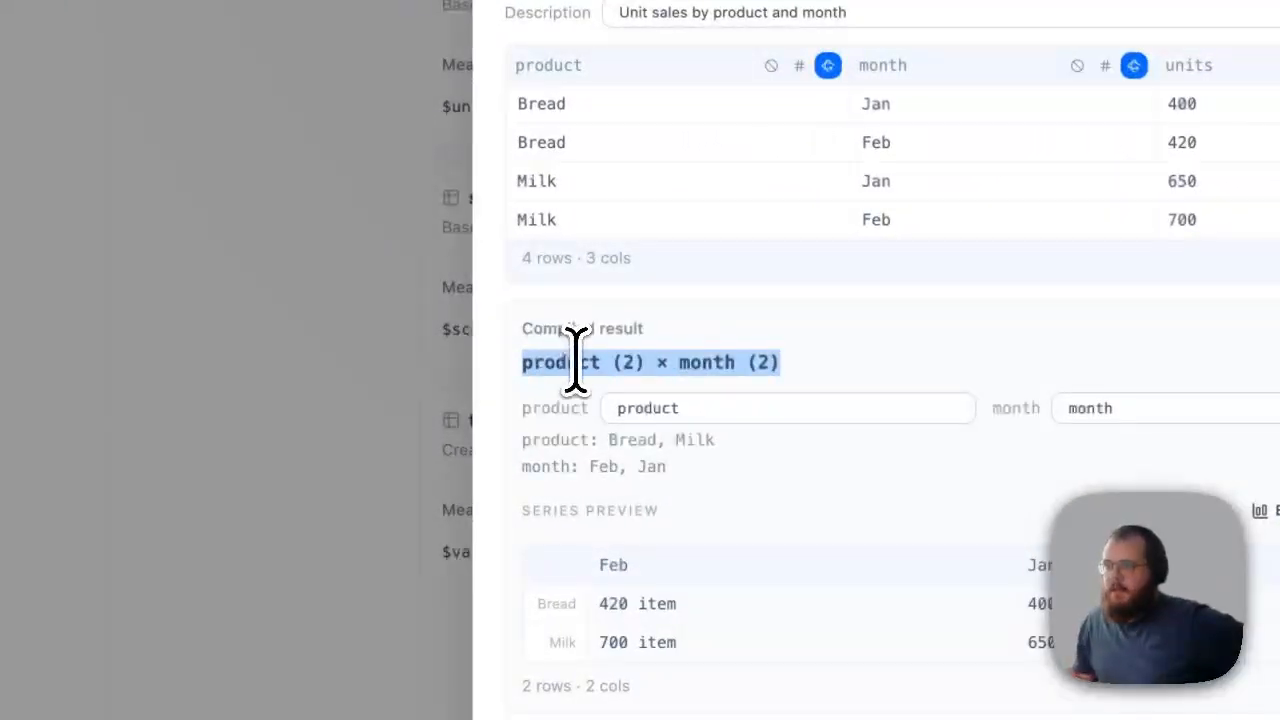
click(520, 384)
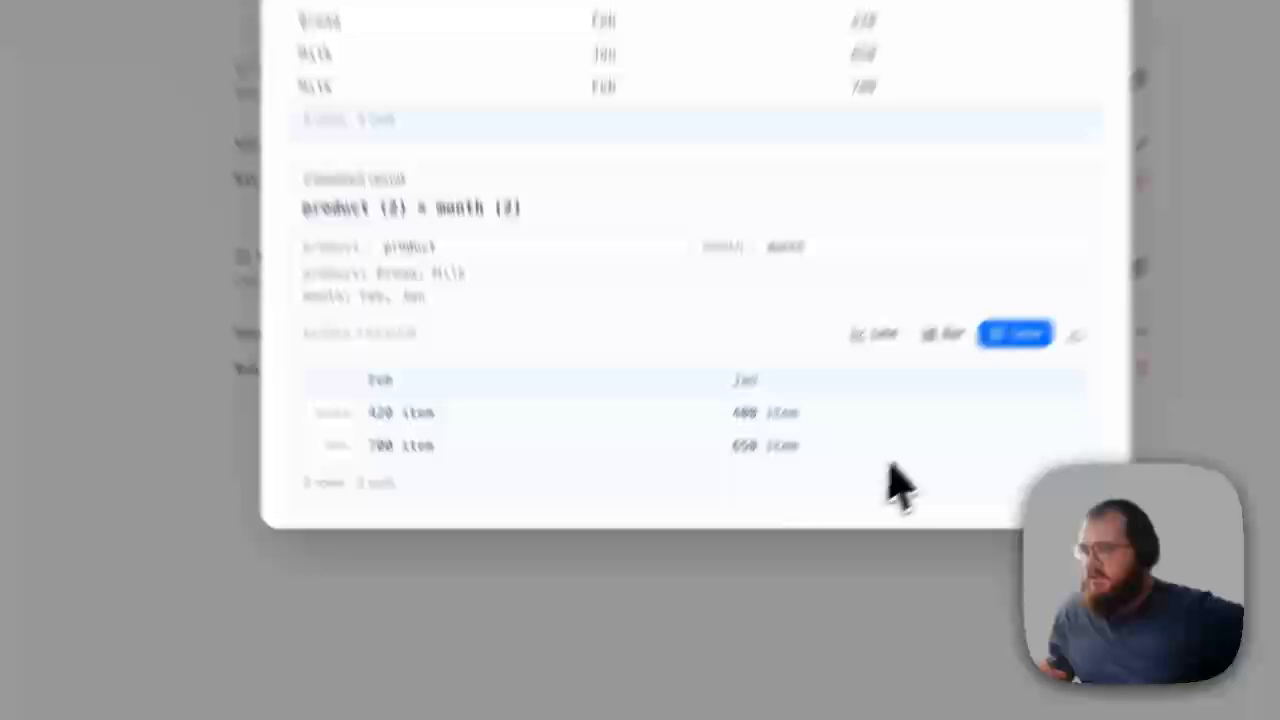
drag(758, 584, 416, 536)
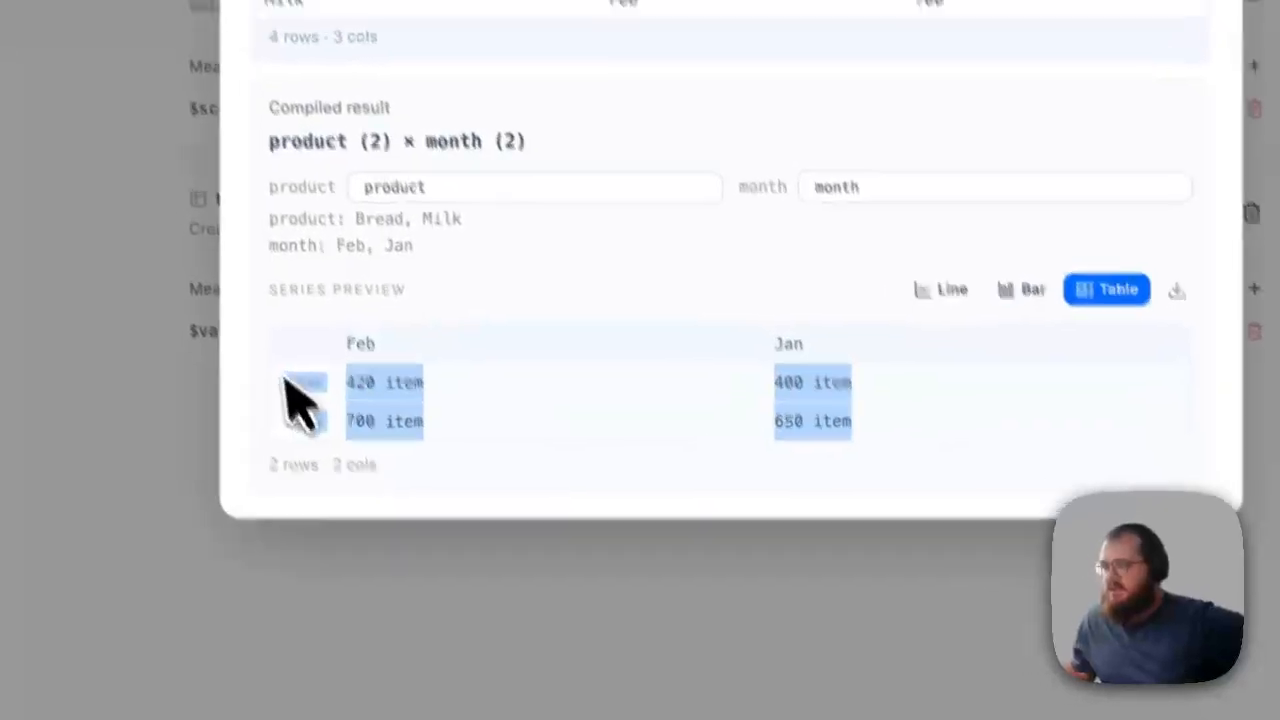
click(638, 421)
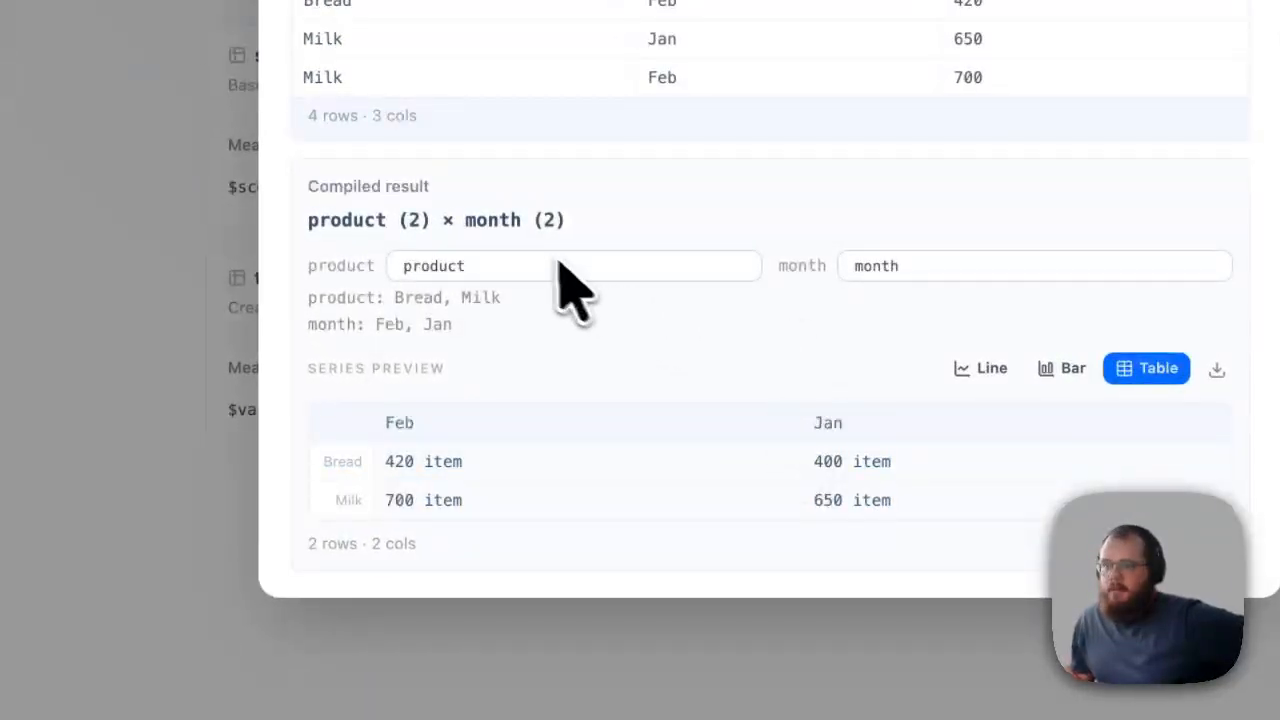
Show the $units measurement's series preview as a line chart and close the measurement
click(390, 260)
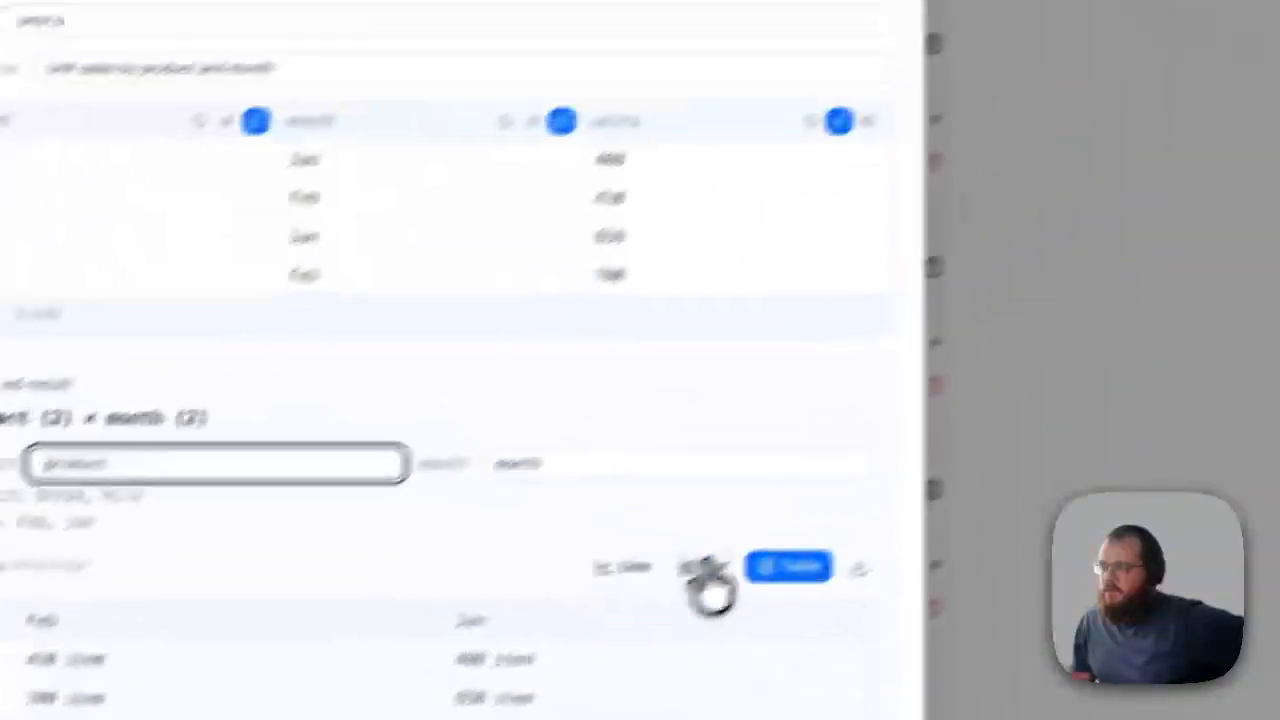
click(622, 567)
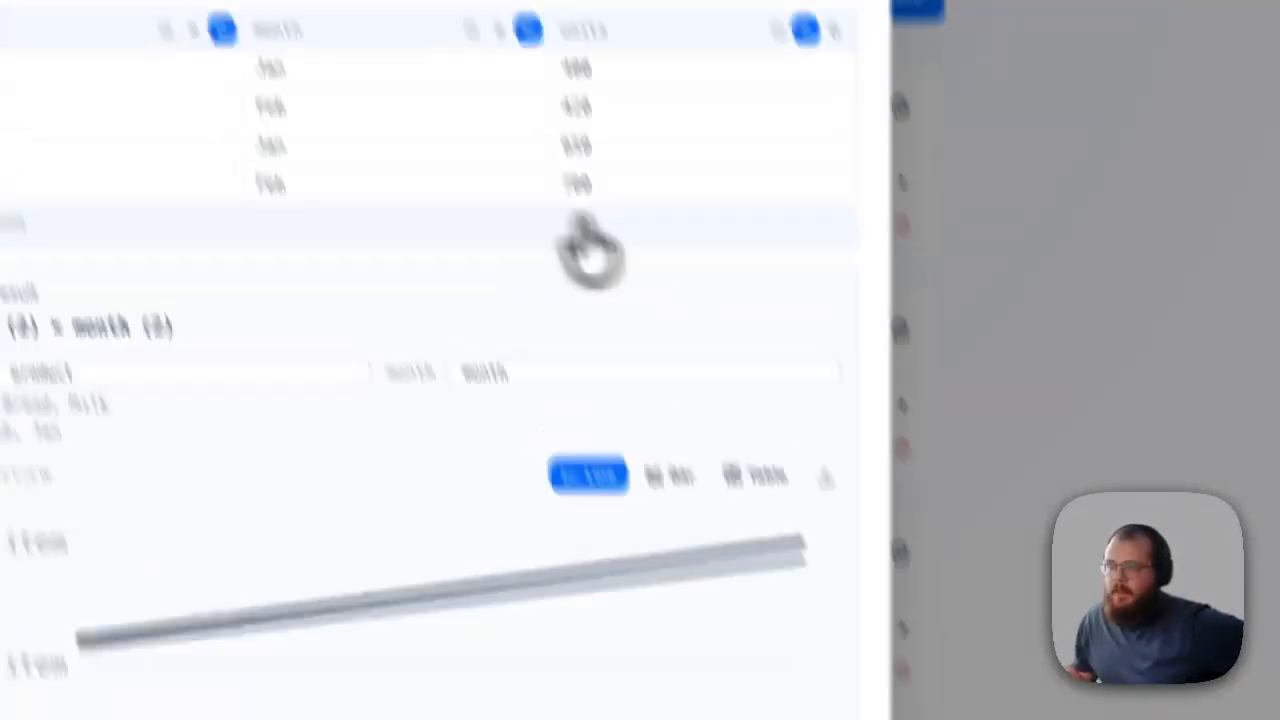
click(963, 146)
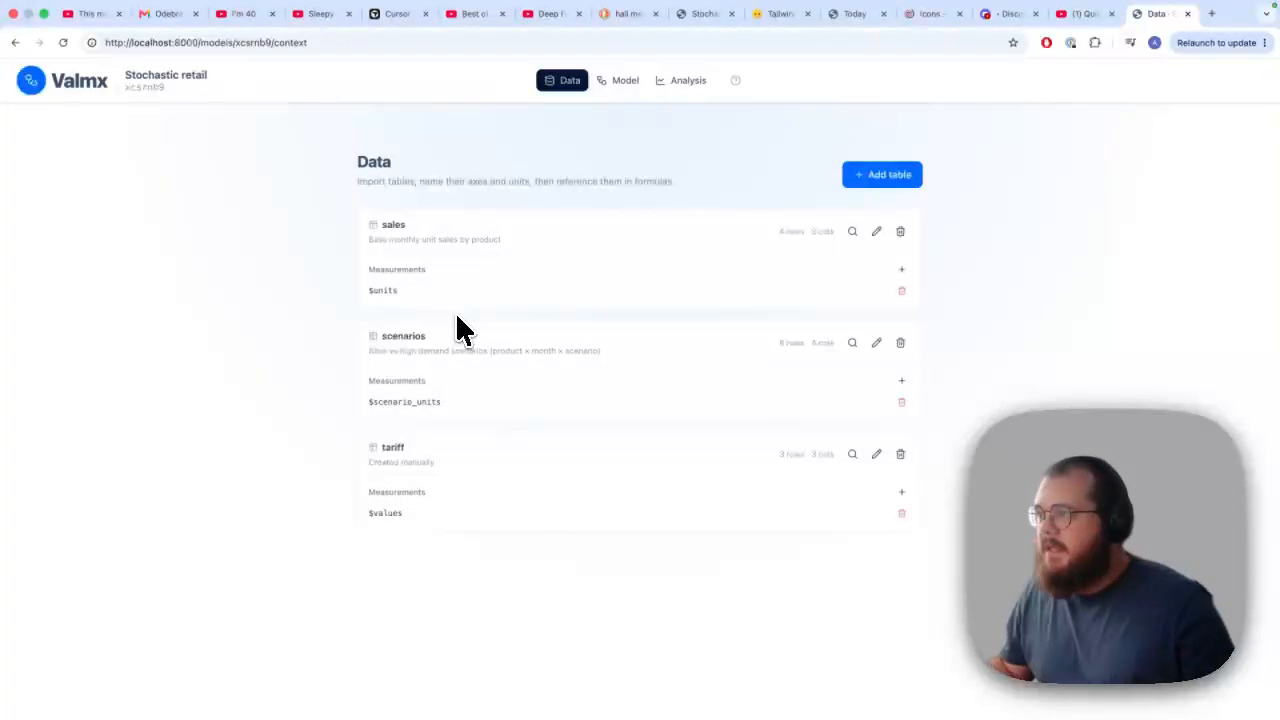
Return to the model graph and inspect the year_revenue node and the bread_price node's formula
click(622, 82)
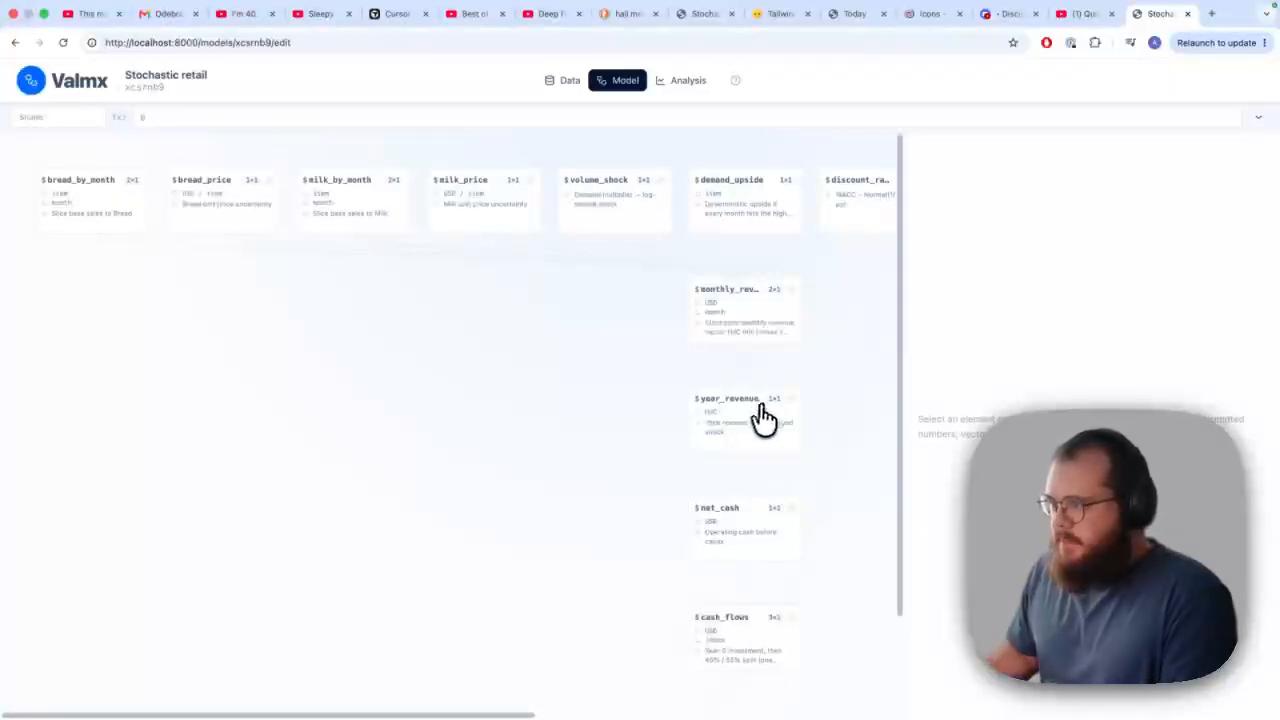
click(740, 430)
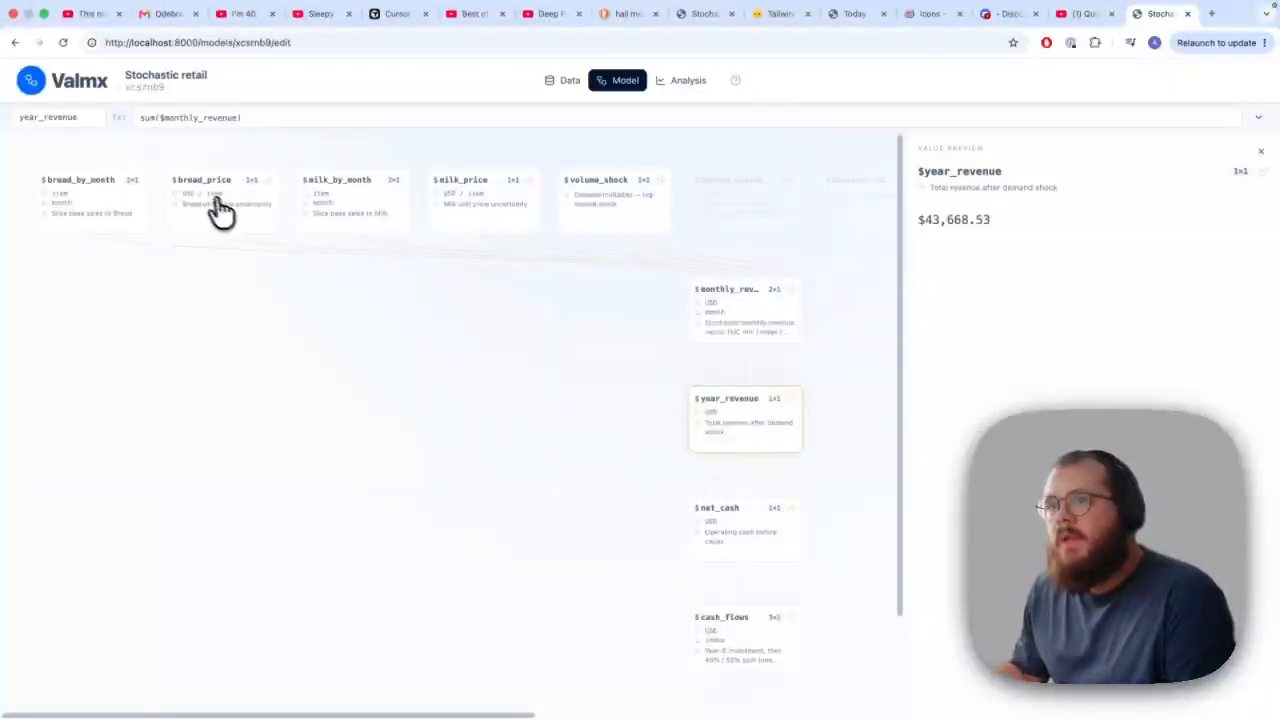
click(185, 200)
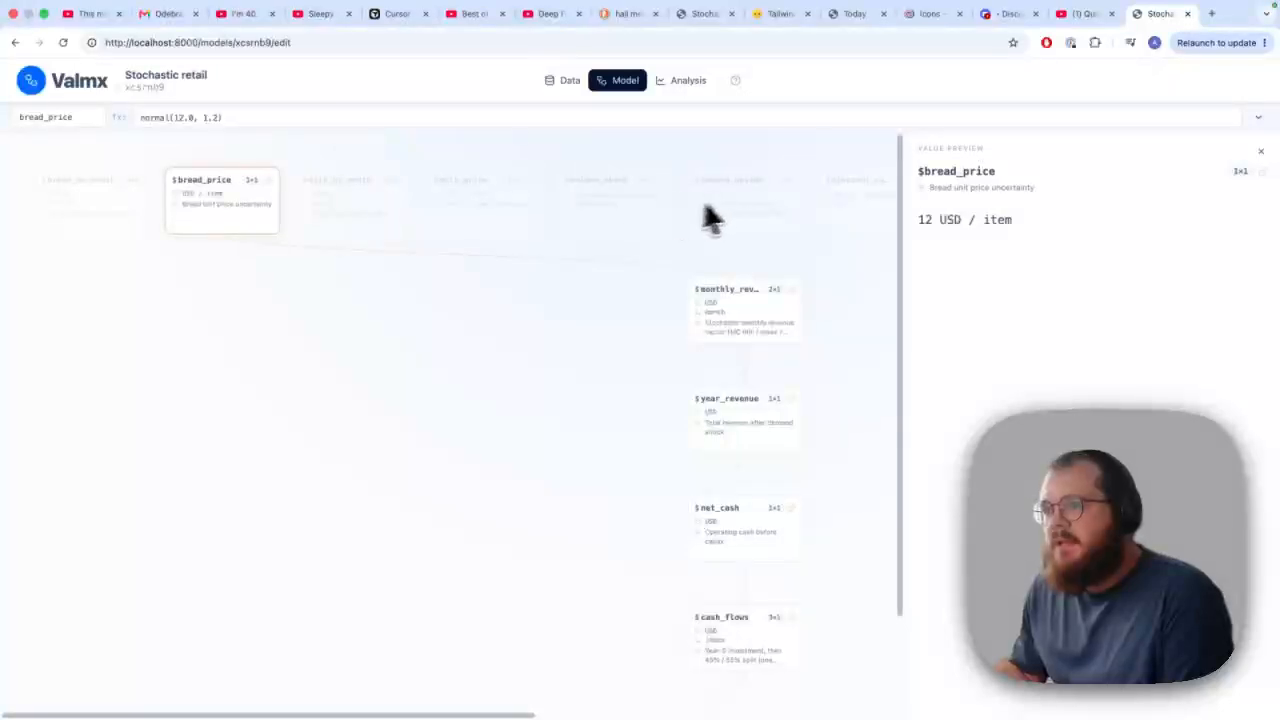
mouse_move(645, 212)
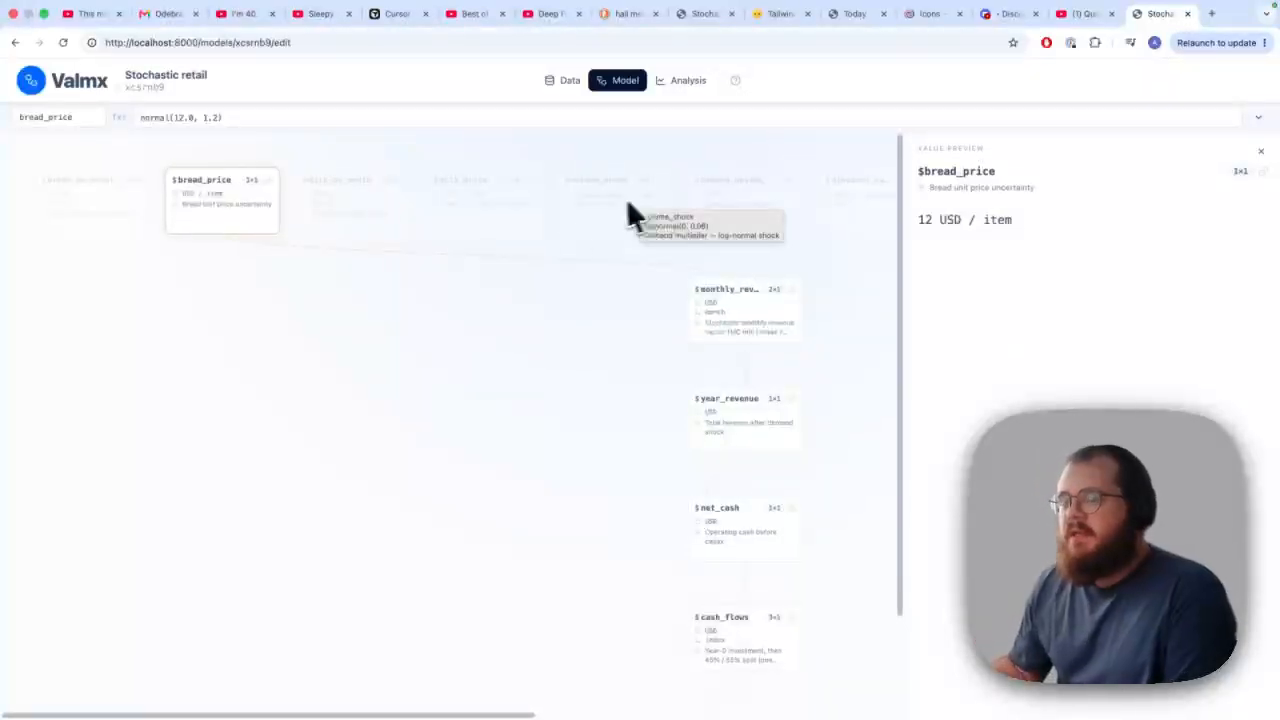
mouse_move(278, 232)
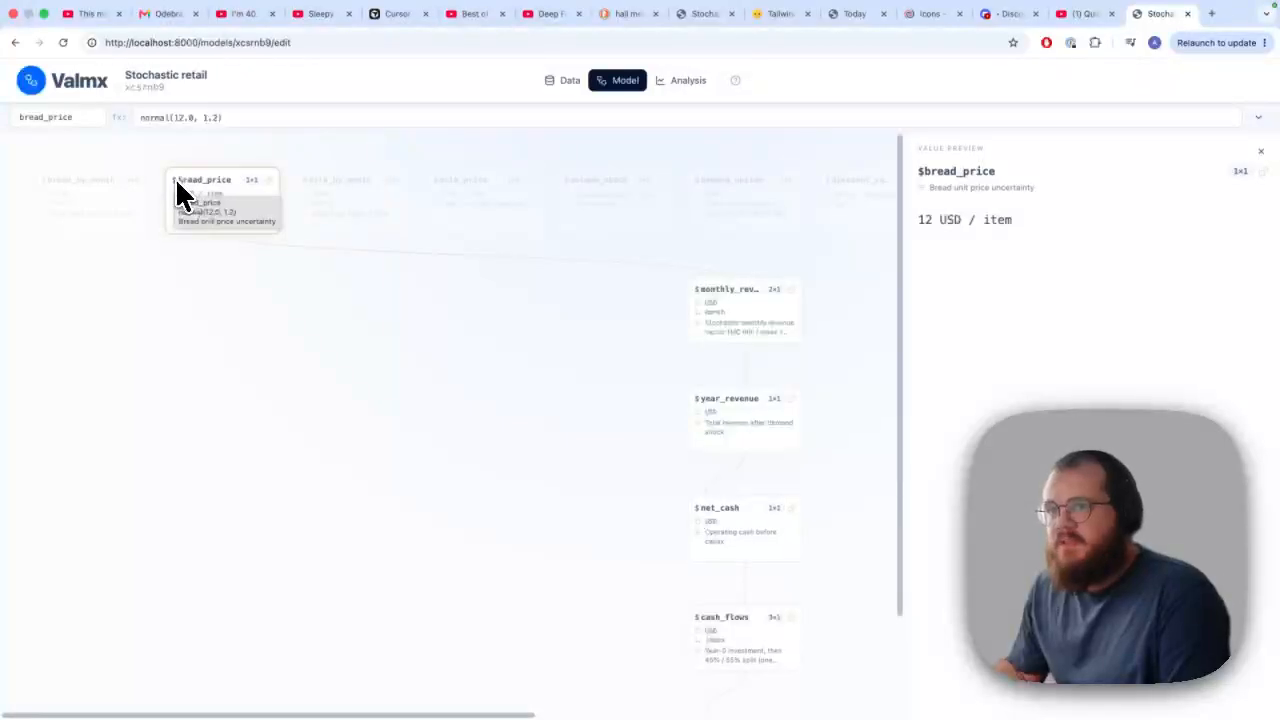
mouse_move(367, 236)
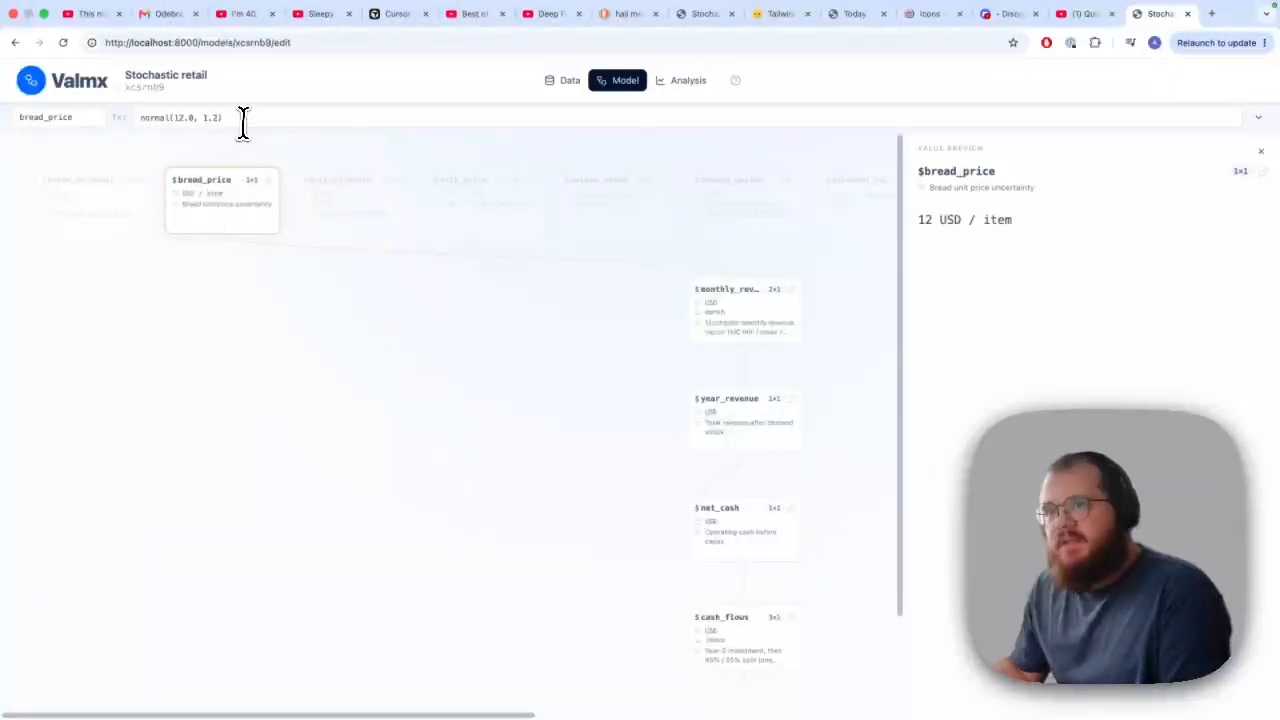
click(112, 128)
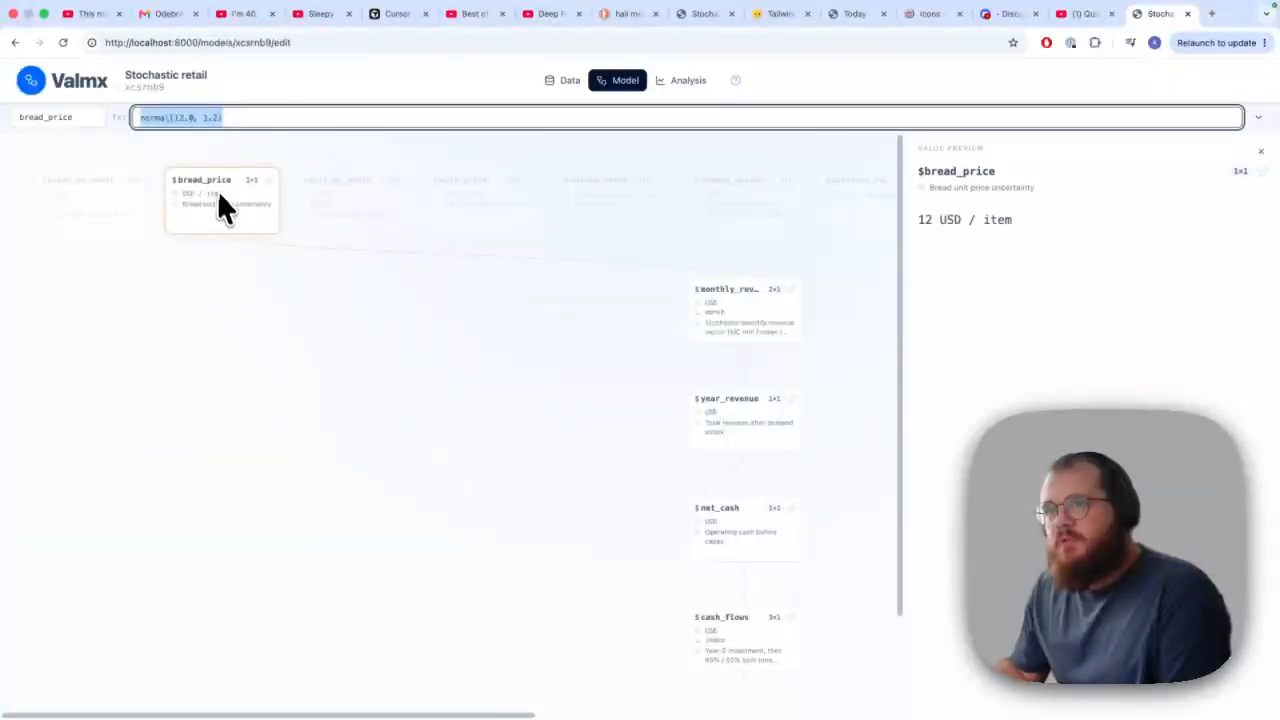
Inspect the monthly_revenue node's formula and the value previews of cash_flows and project_npv
click(720, 320)
click(143, 118)
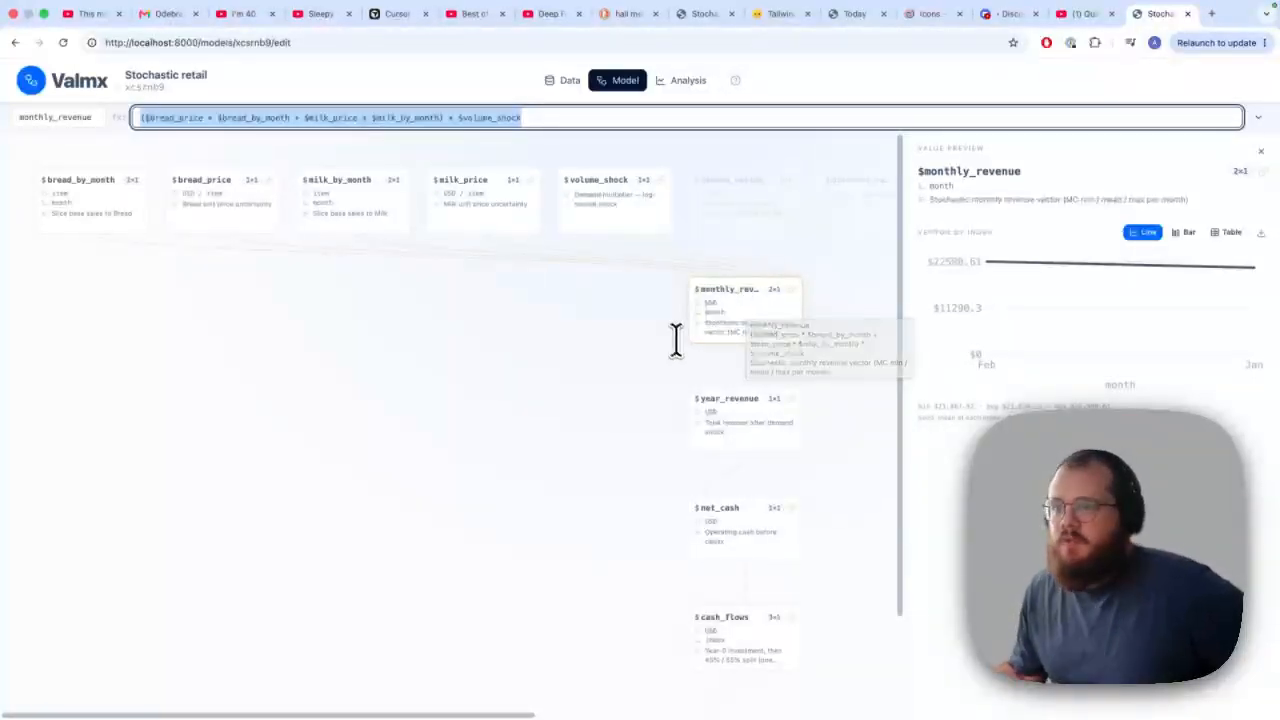
scroll(636, 352, down, 1)
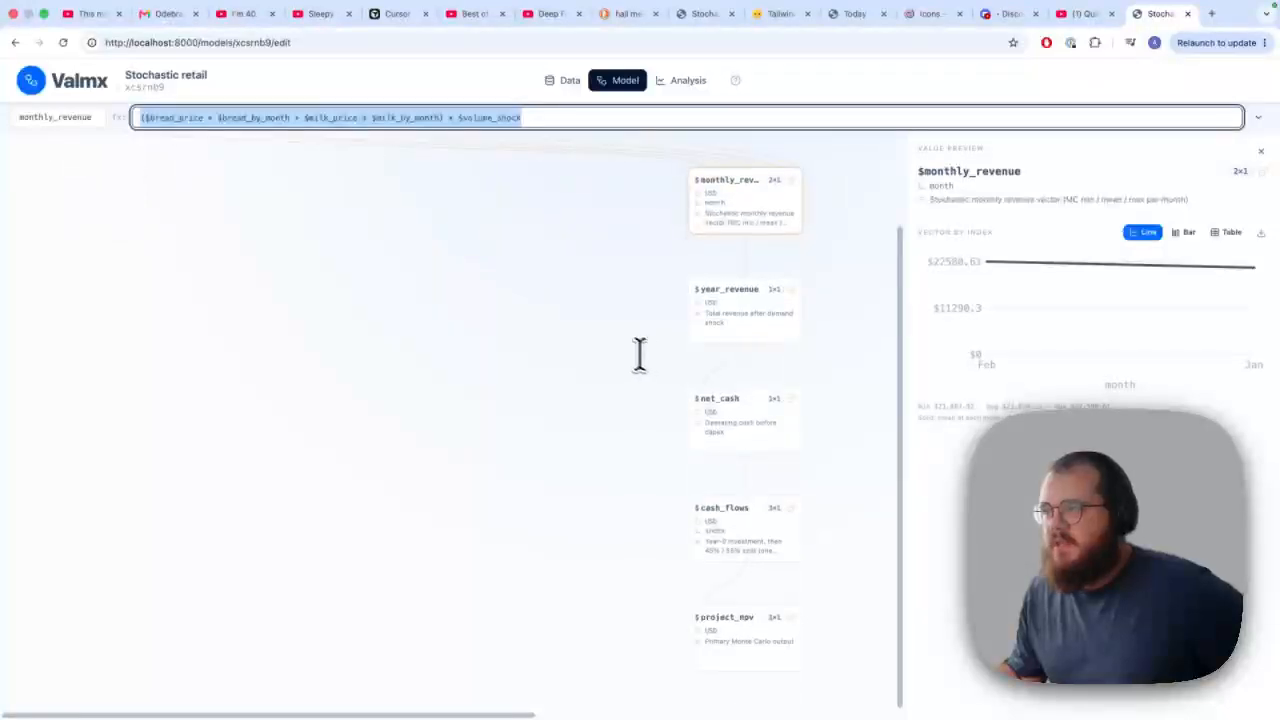
click(746, 548)
click(749, 638)
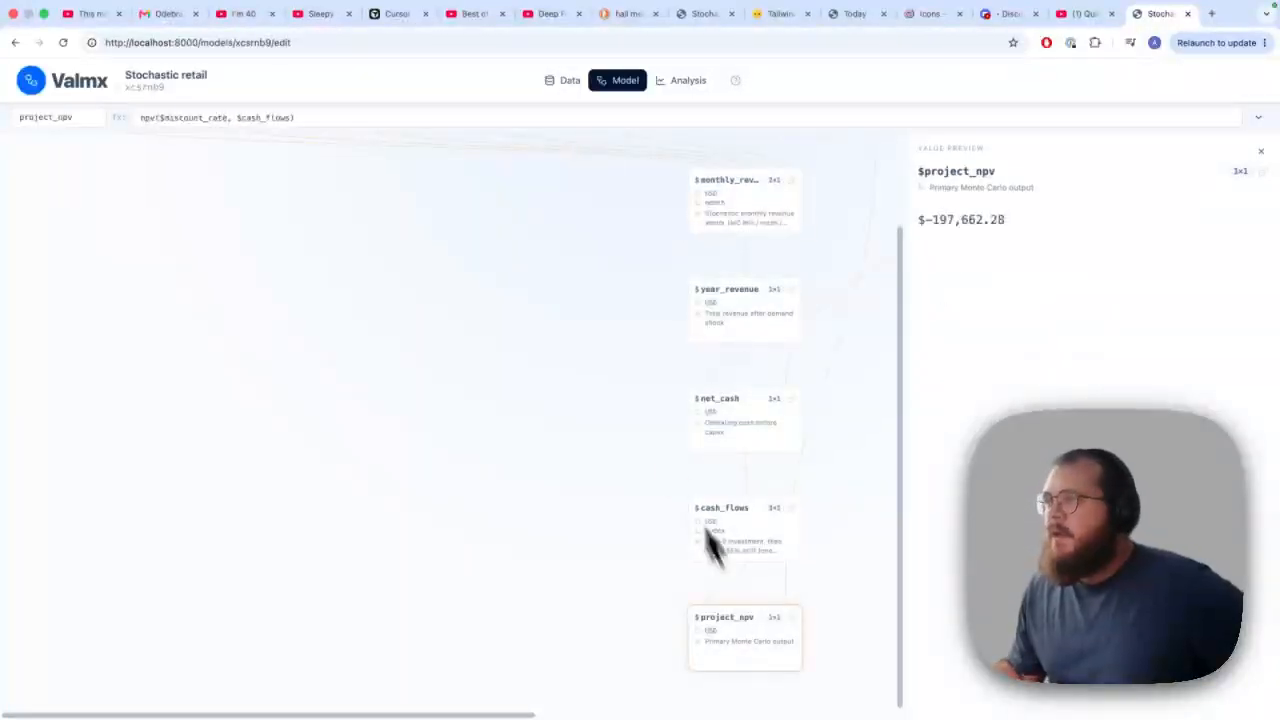
View the monthly_revenue node's value preview as a bar chart and as a table
scroll(477, 346, up, 1)
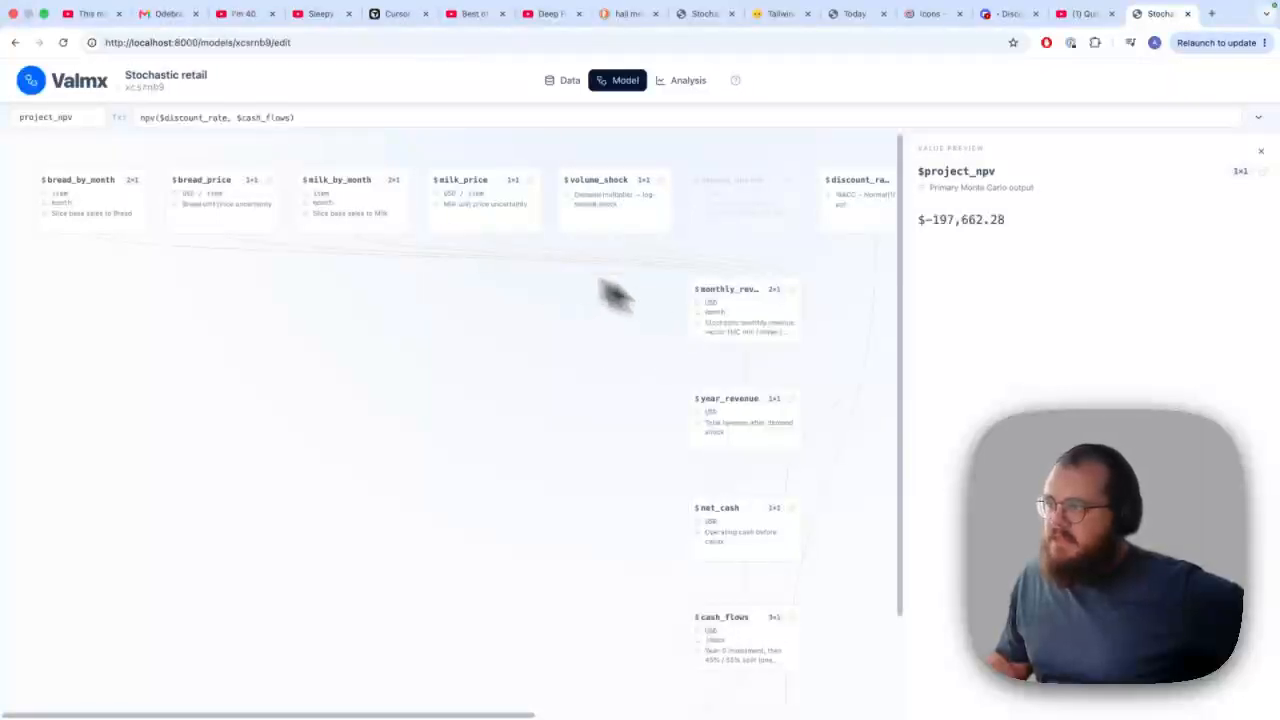
click(734, 330)
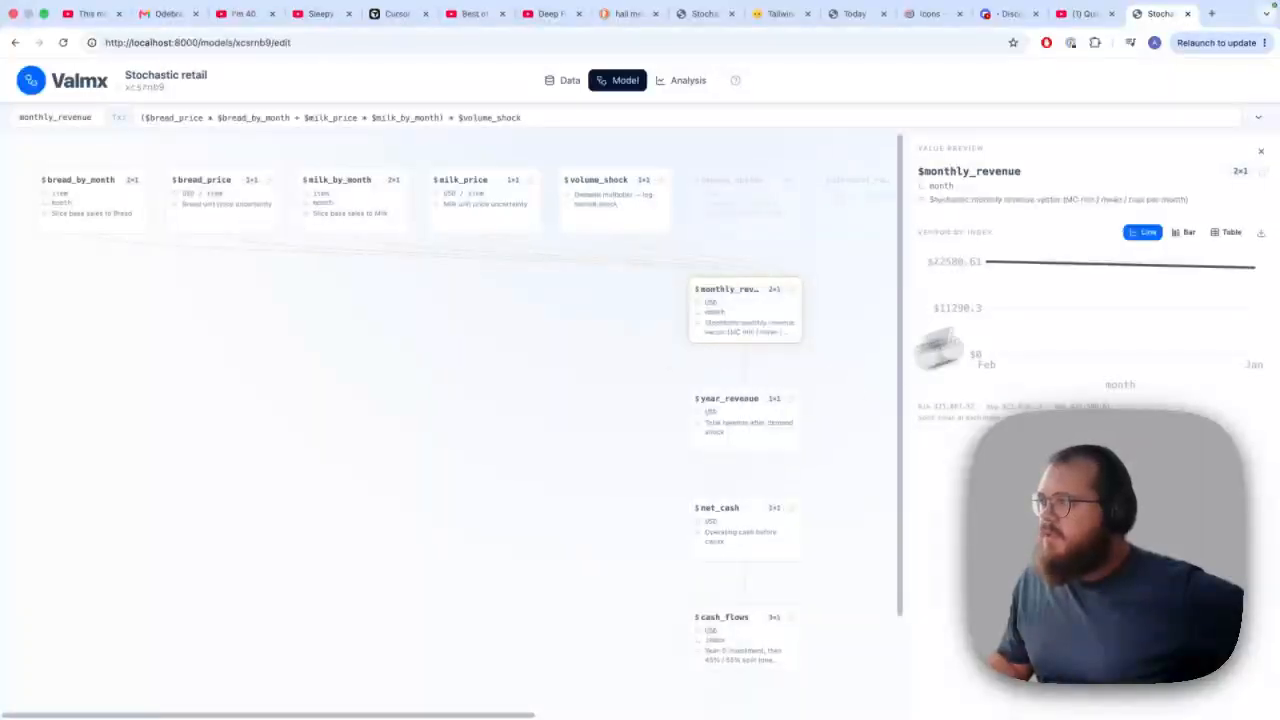
click(1184, 233)
click(1227, 233)
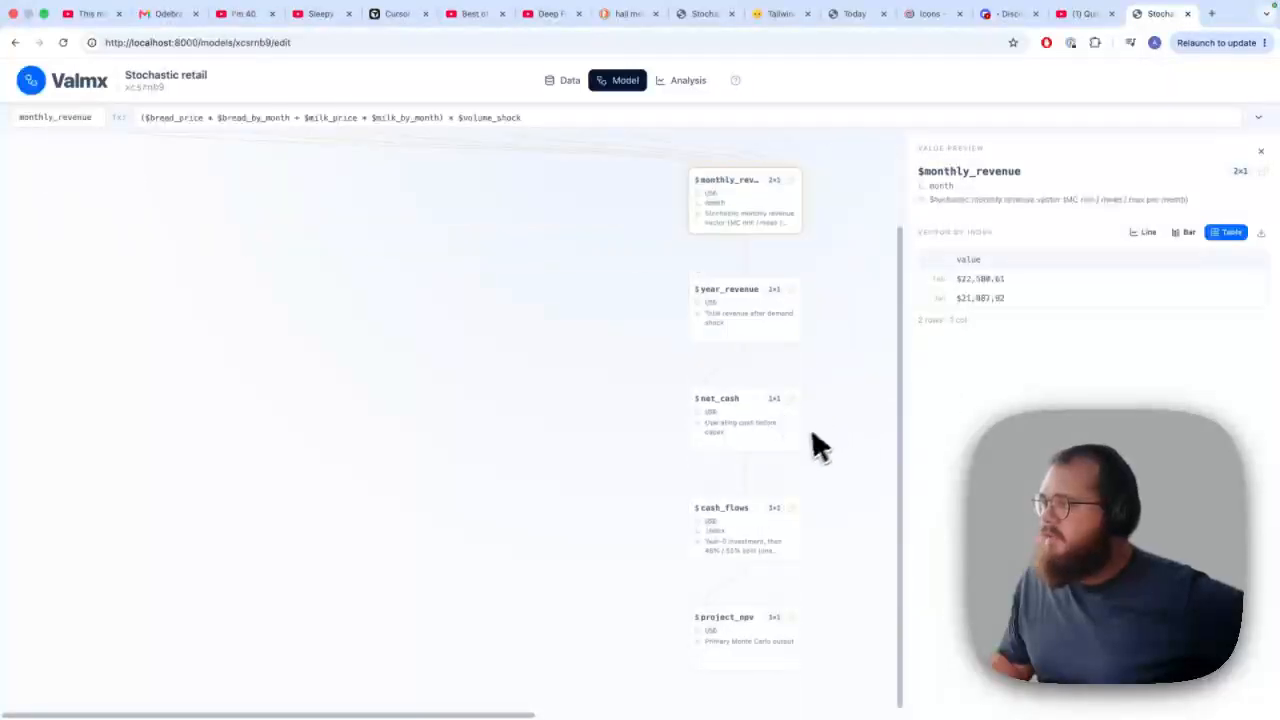
Run a new Monte Carlo analysis with 1000 iterations and seed 42, and view its bread_by_month result
click(686, 90)
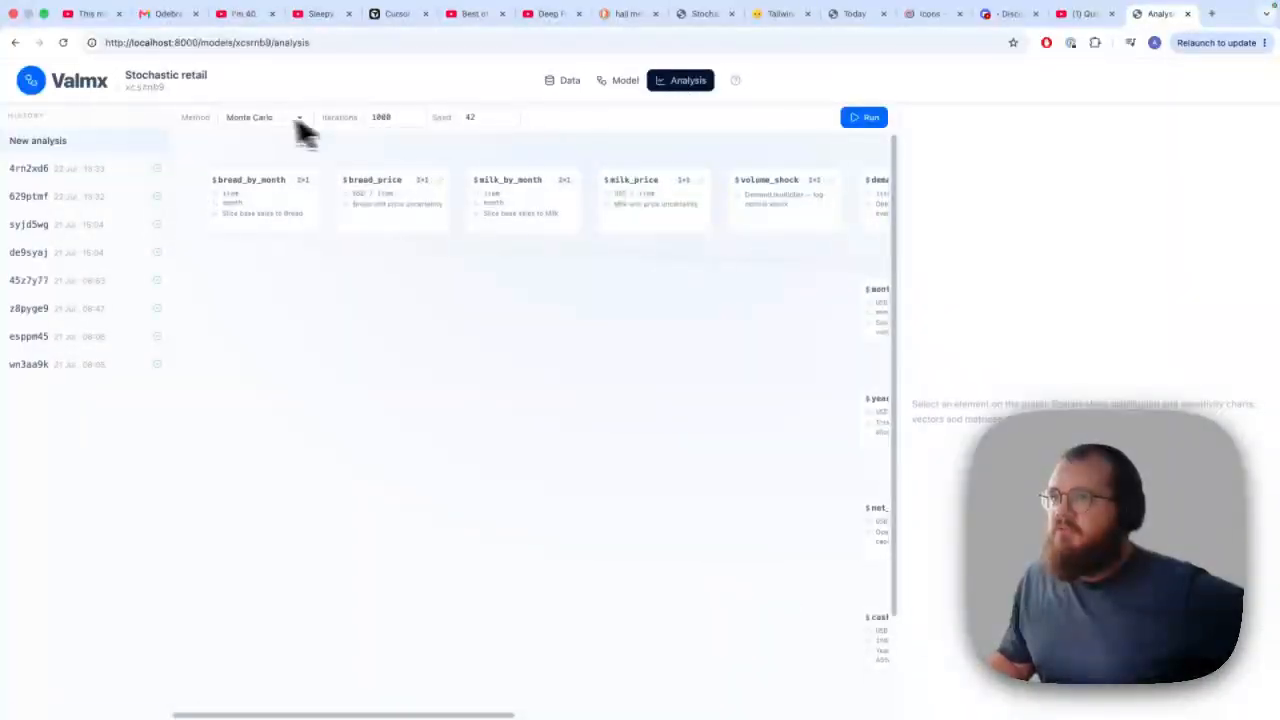
click(862, 119)
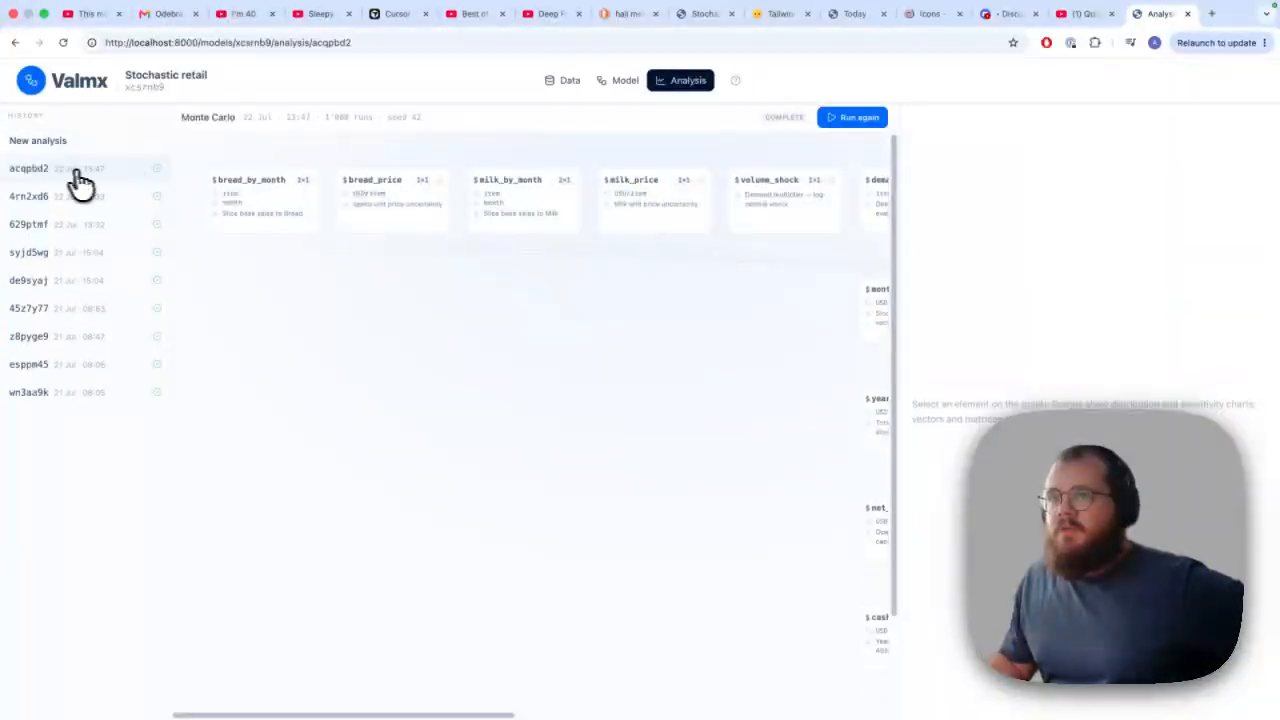
click(240, 203)
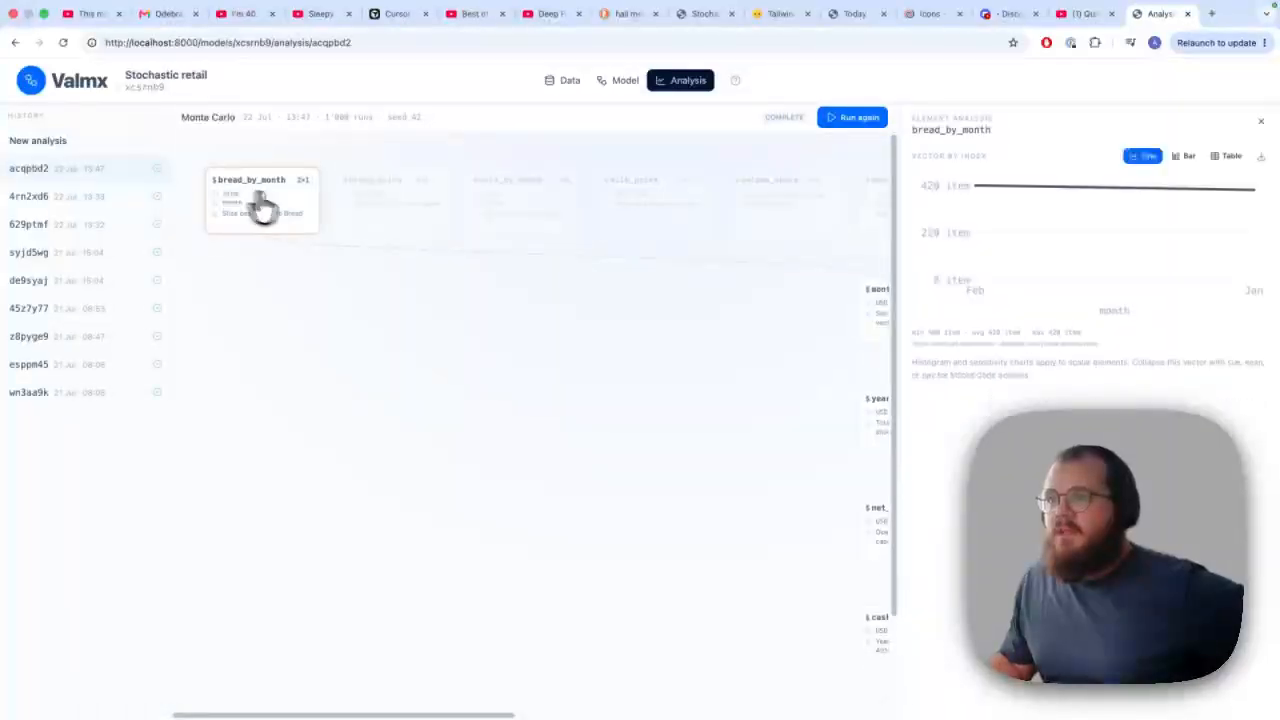
View the analysis result of monthly_revenue as a bar chart, a table and a line chart
click(873, 427)
click(811, 329)
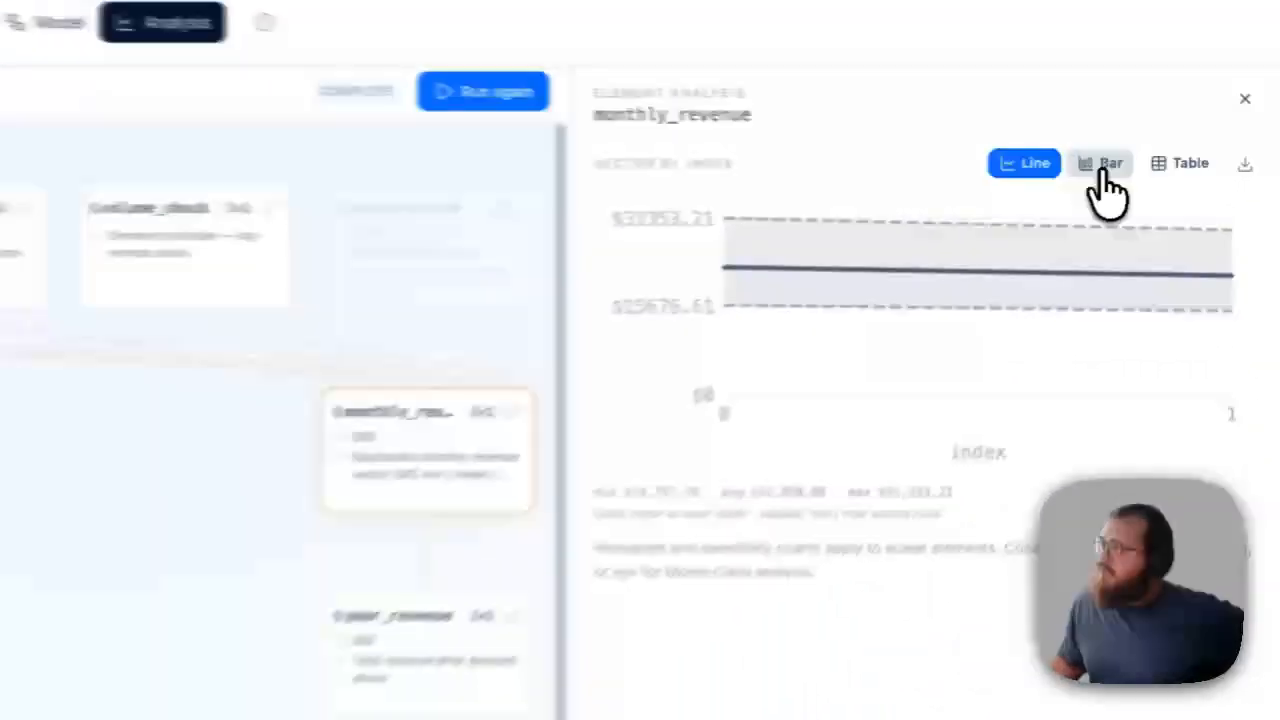
click(1183, 158)
click(1229, 157)
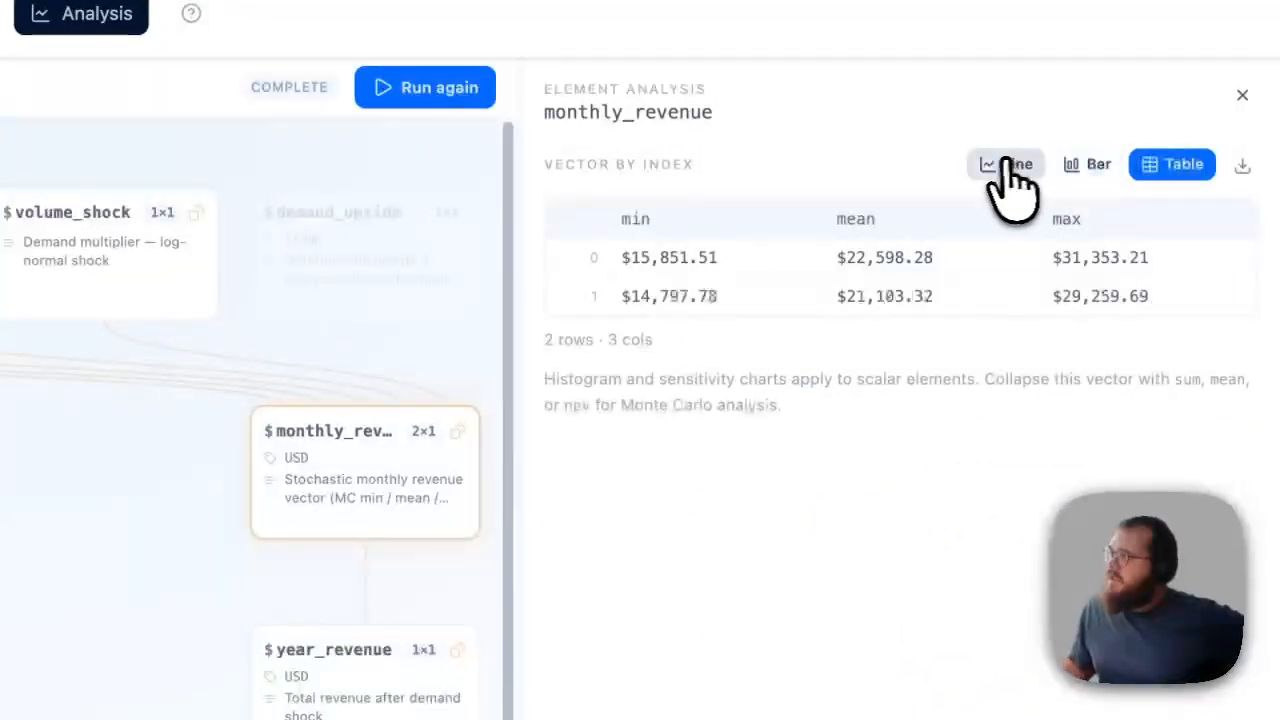
click(1012, 164)
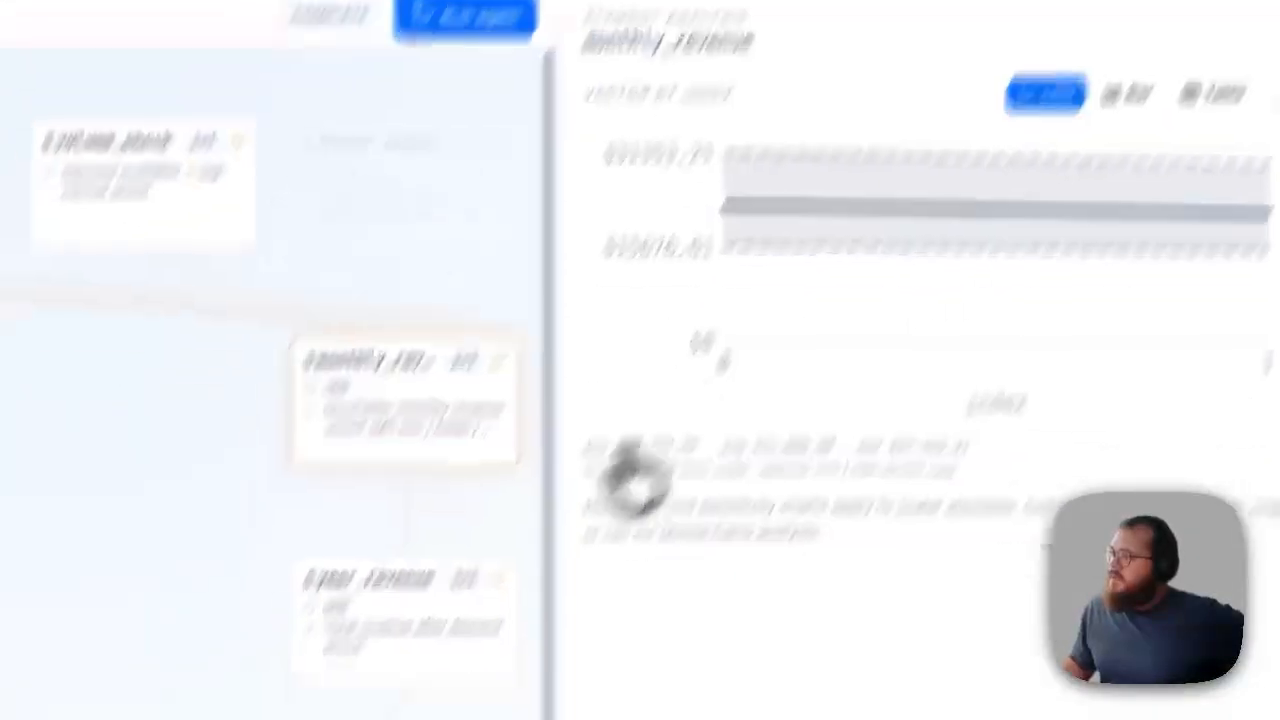
View the cash_flows line chart in the analysis and open the project_npv results
scroll(543, 432, down, 3)
click(541, 616)
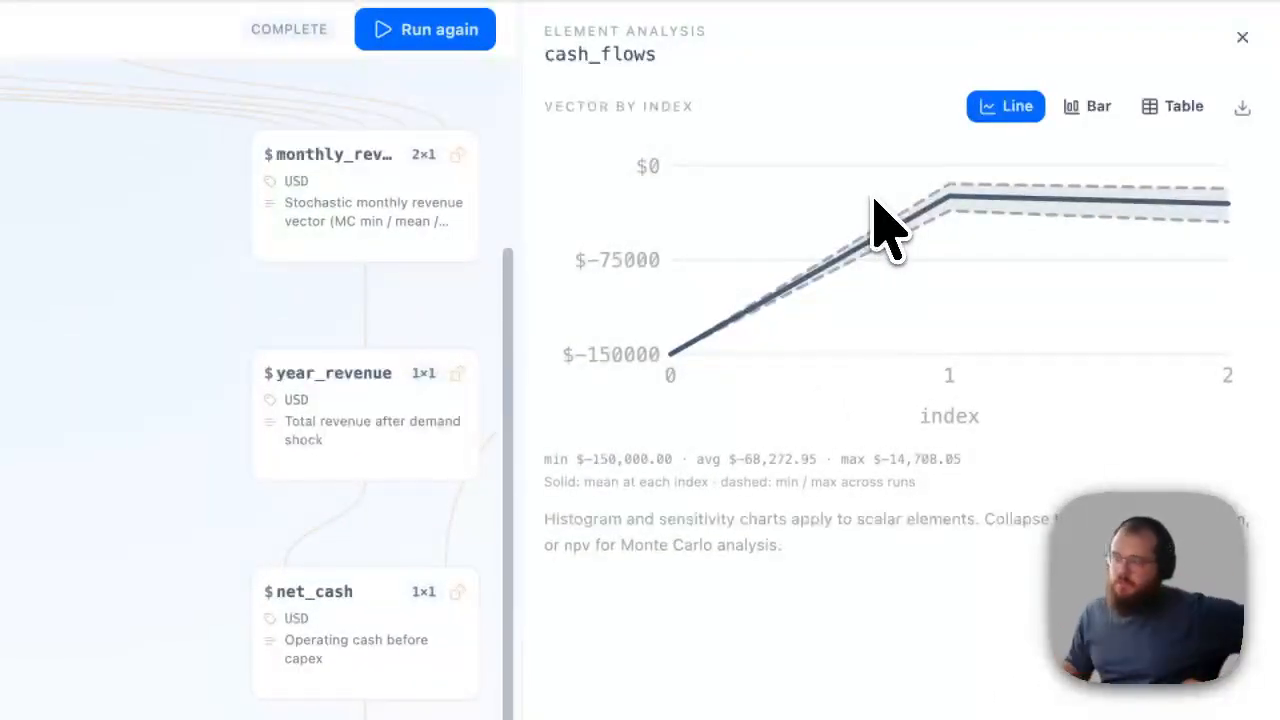
click(407, 615)
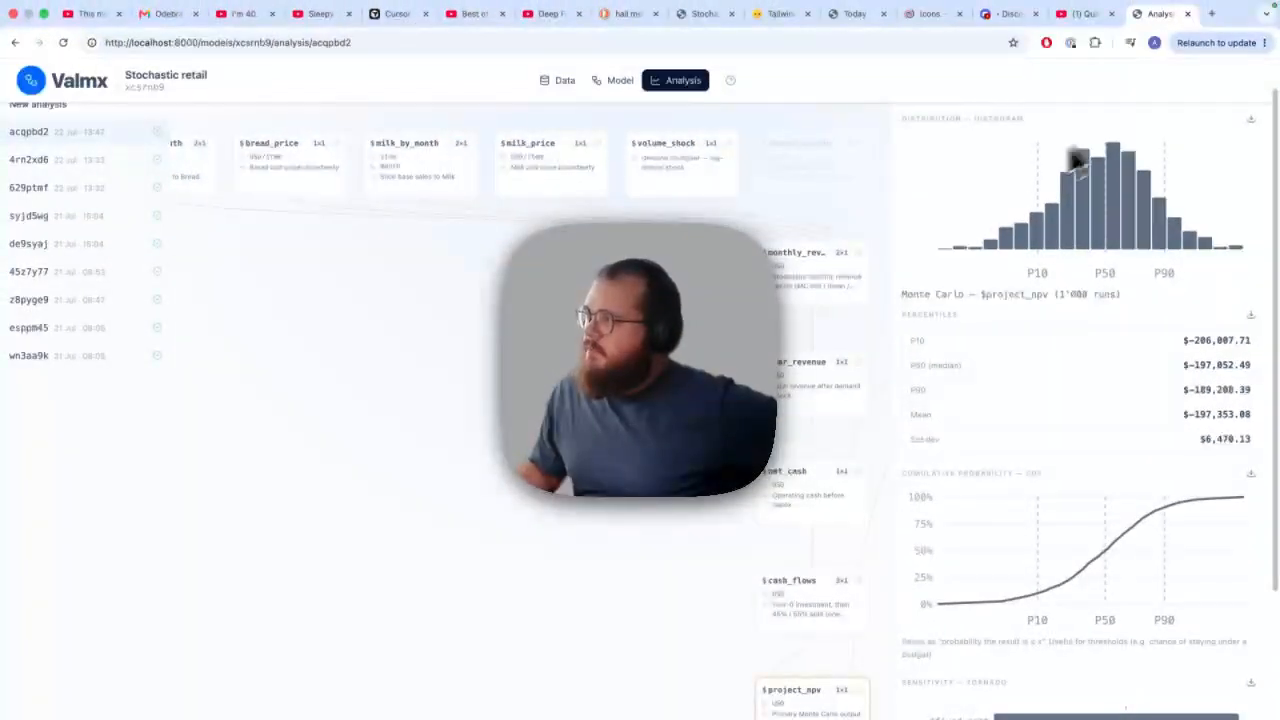
Examine project_npv's distribution histogram, percentiles, cumulative probability curve and sensitivity tornado chart
scroll(1097, 194, down, 2)
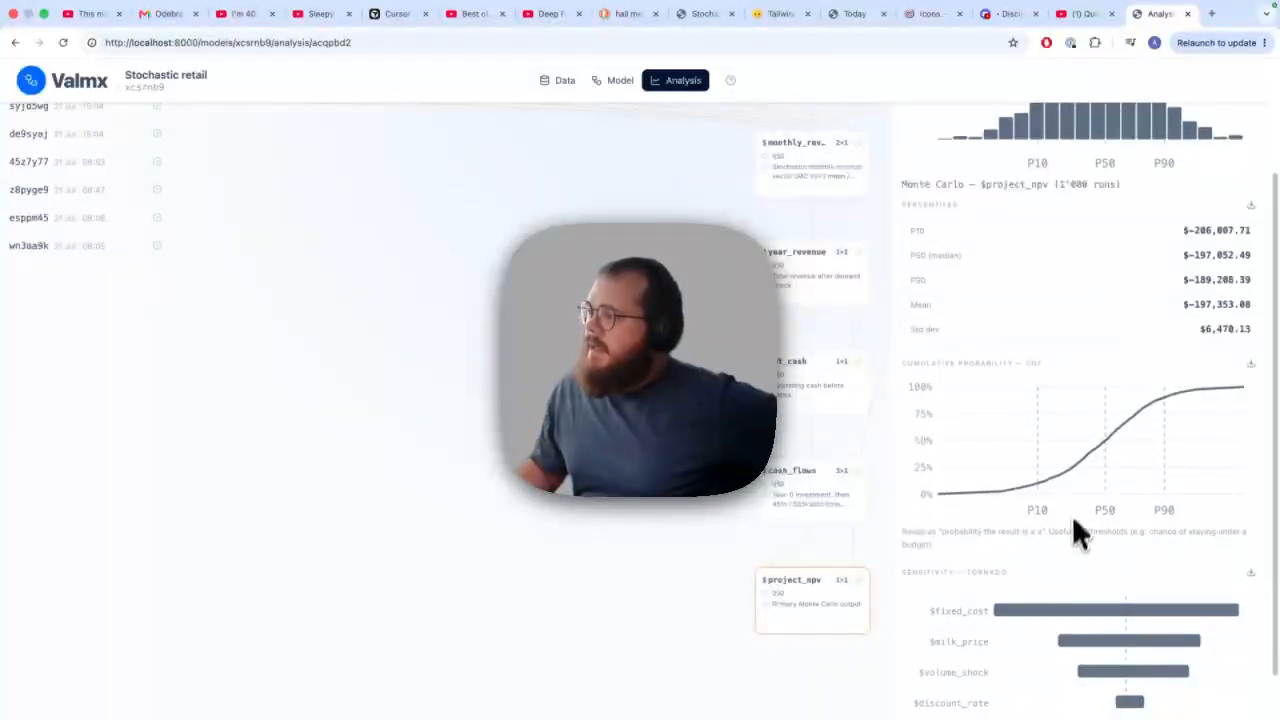
drag(1008, 572, 910, 572)
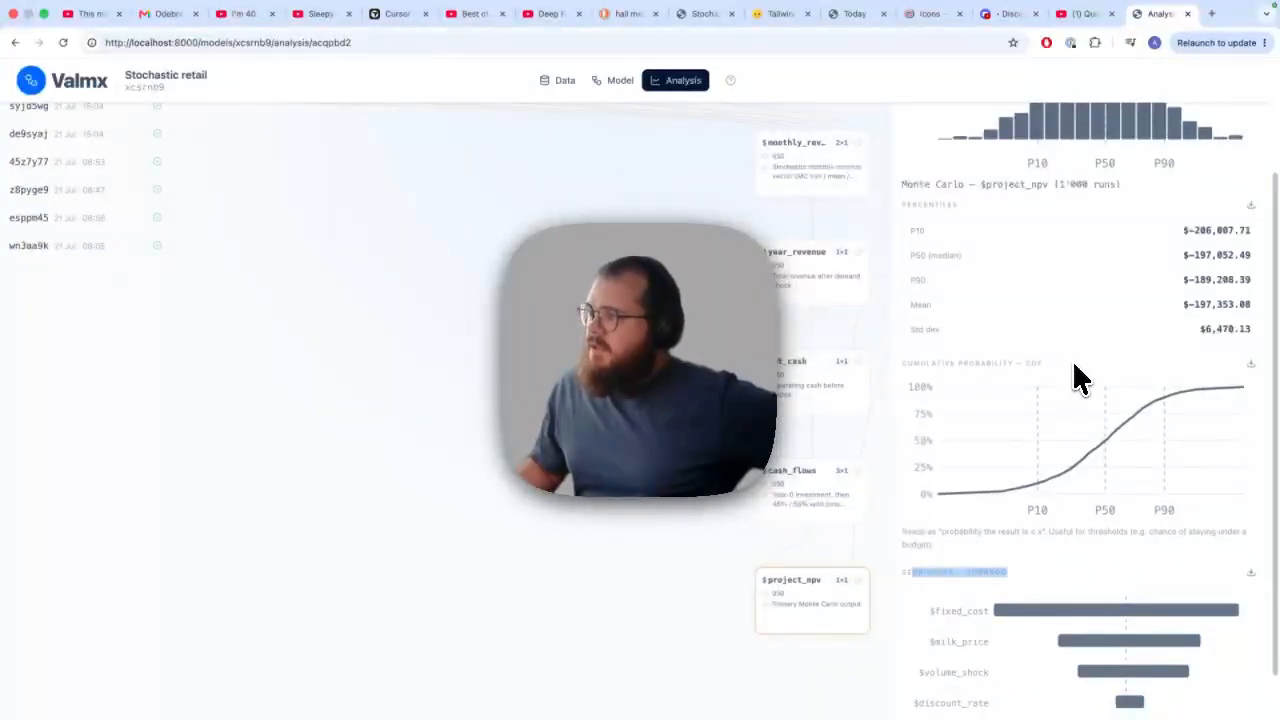
drag(1045, 364, 912, 362)
scroll(1060, 367, up, 3)
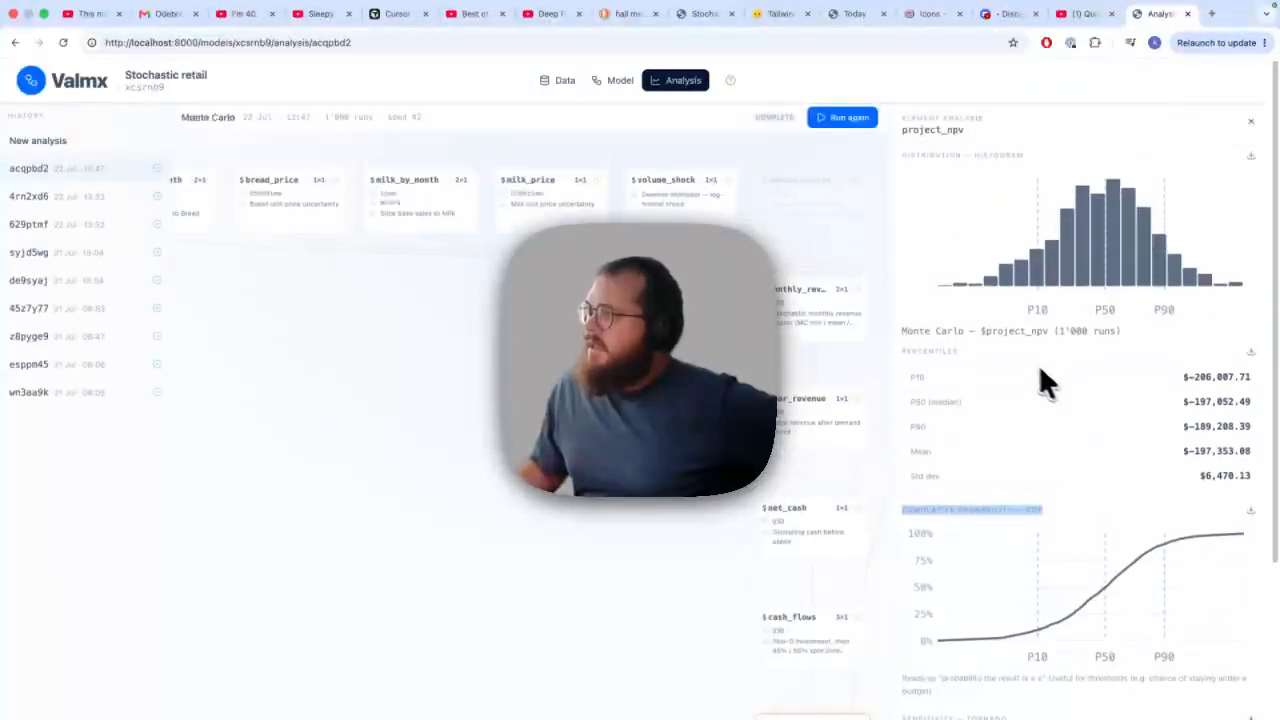
Close the project_npv results and return to the model's data tables
click(700, 385)
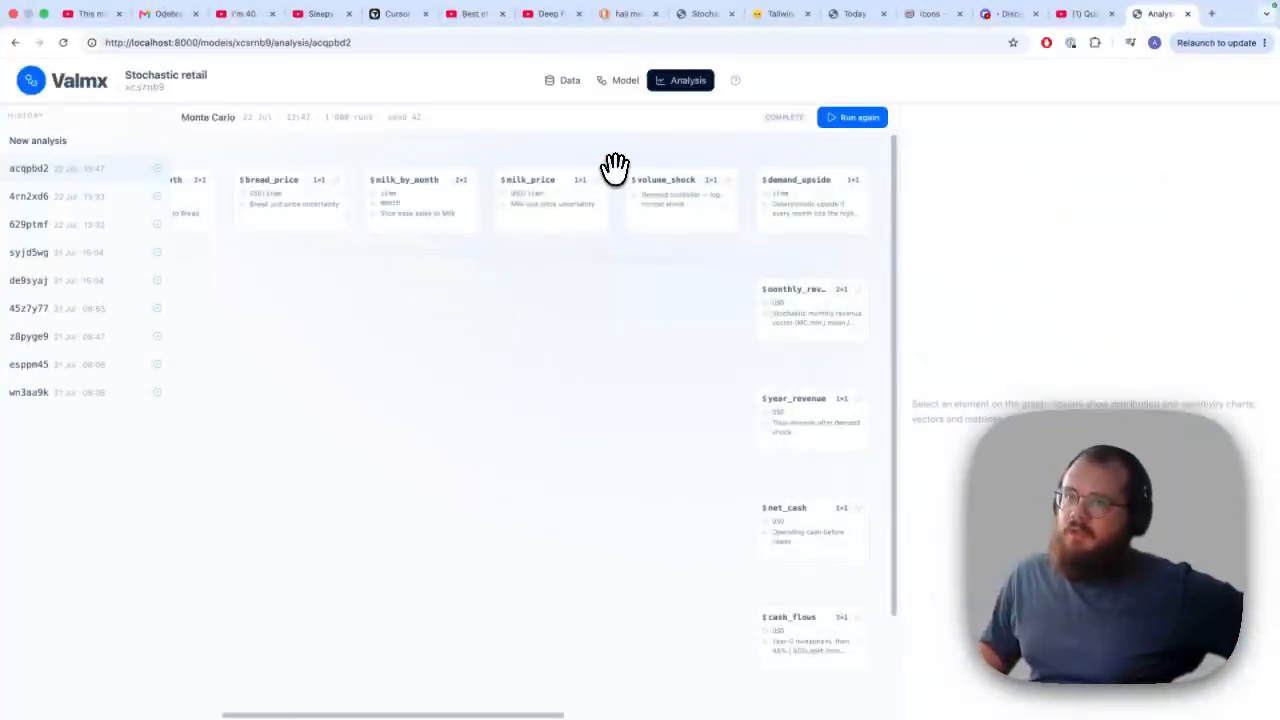
click(566, 92)
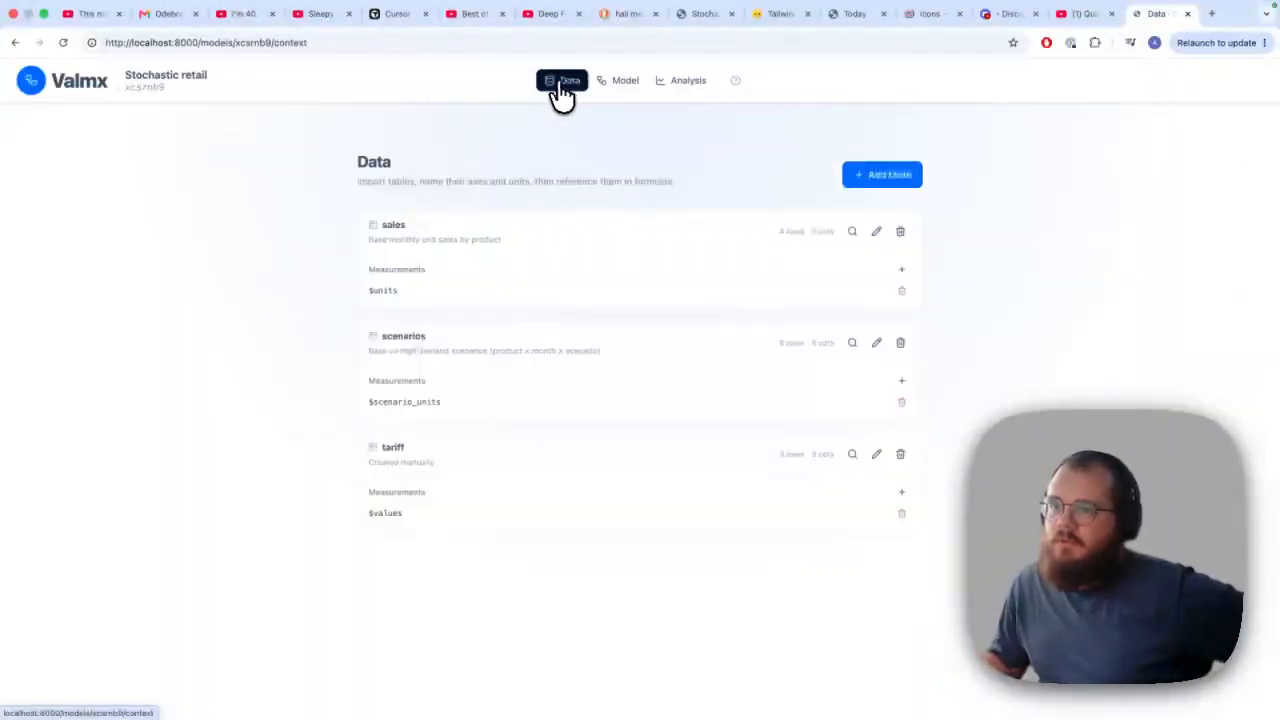